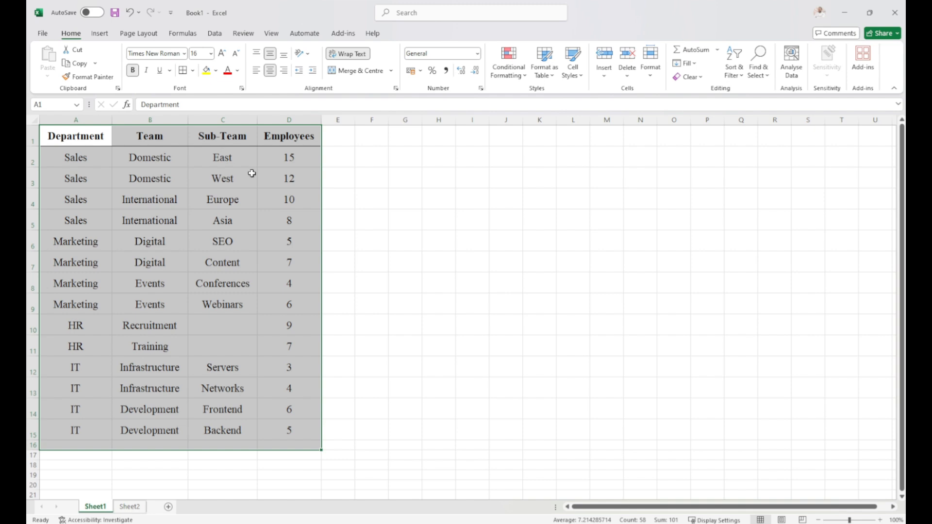
# Open Sheet2 and examine the Book, Headings, Subheadings and Values columns of the Renewable Energy table.
pyautogui.click(130, 507)
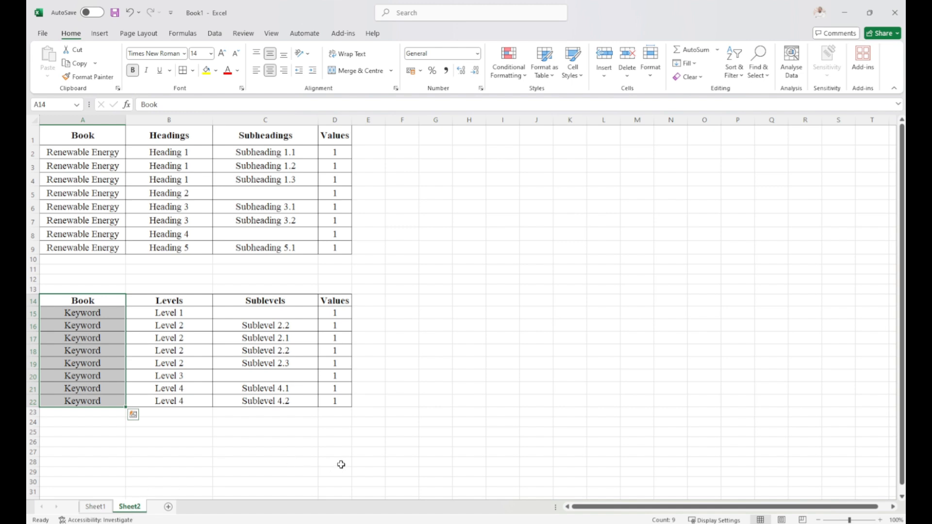
pyautogui.click(260, 450)
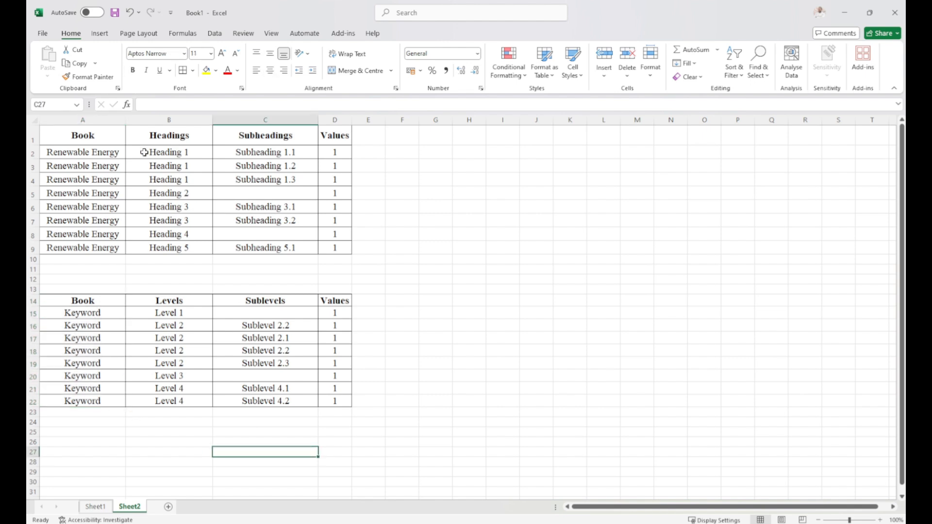
pyautogui.click(68, 134)
pyautogui.moveTo(68, 134); pyautogui.dragTo(79, 250)
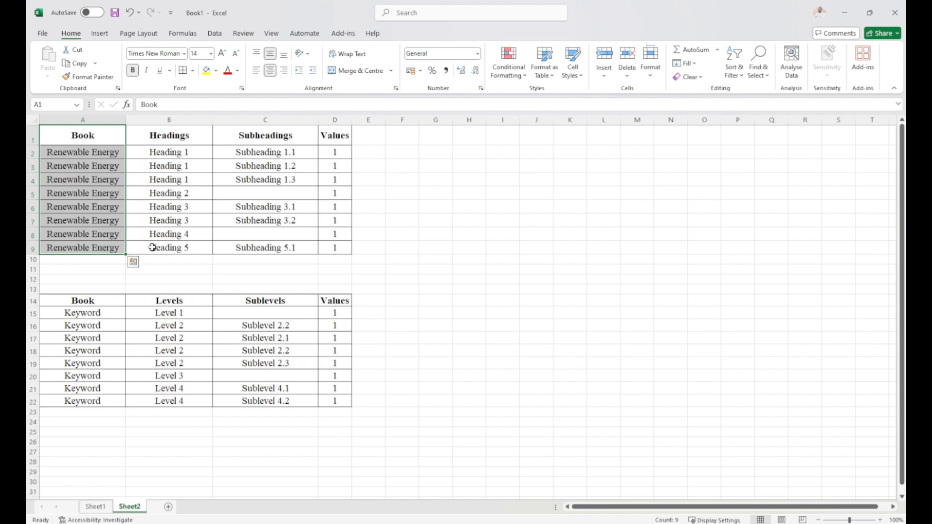
pyautogui.click(77, 153)
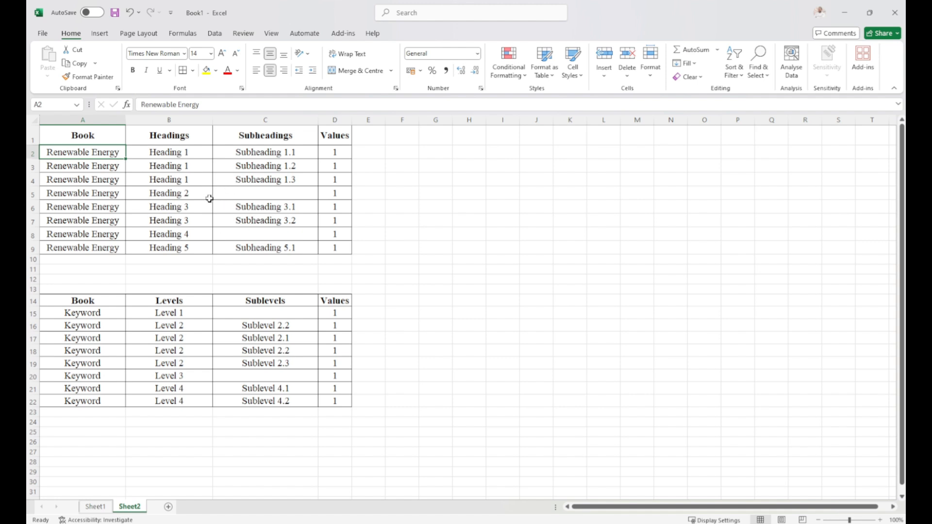
pyautogui.click(184, 137)
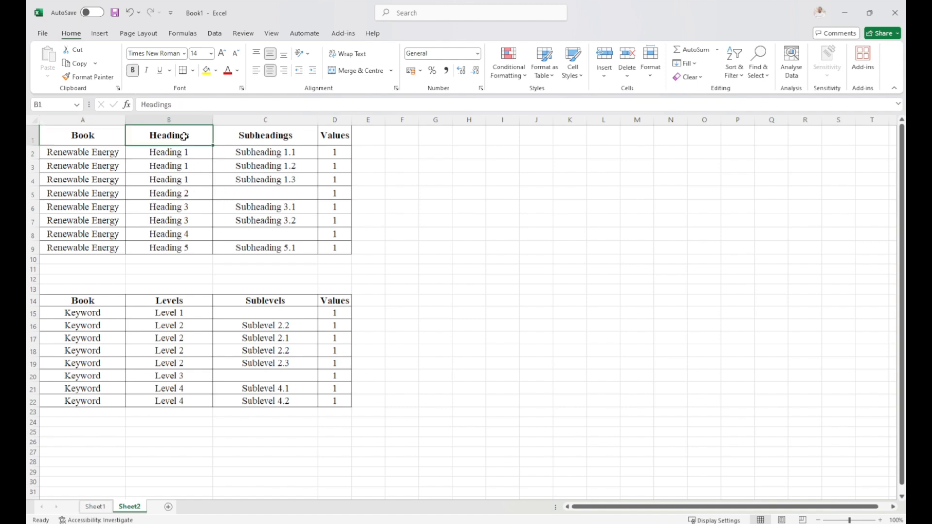
pyautogui.click(242, 136)
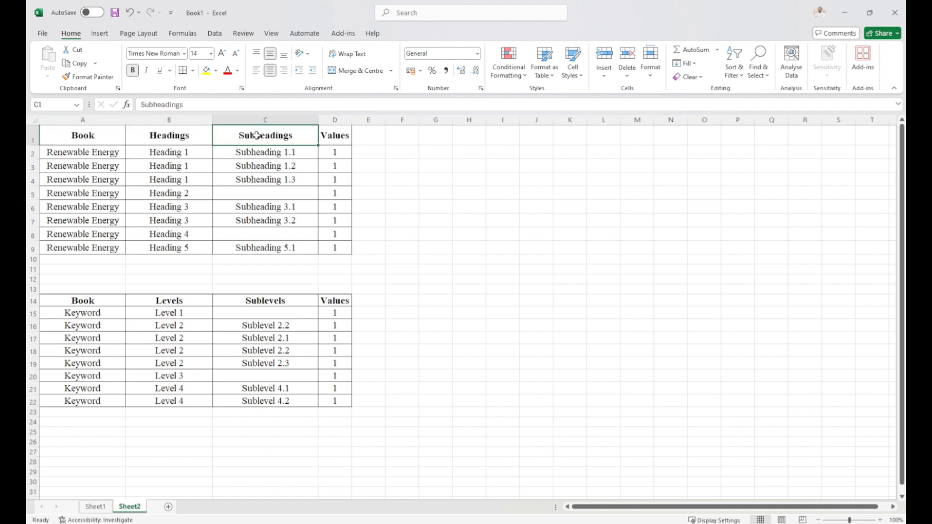
pyautogui.click(334, 135)
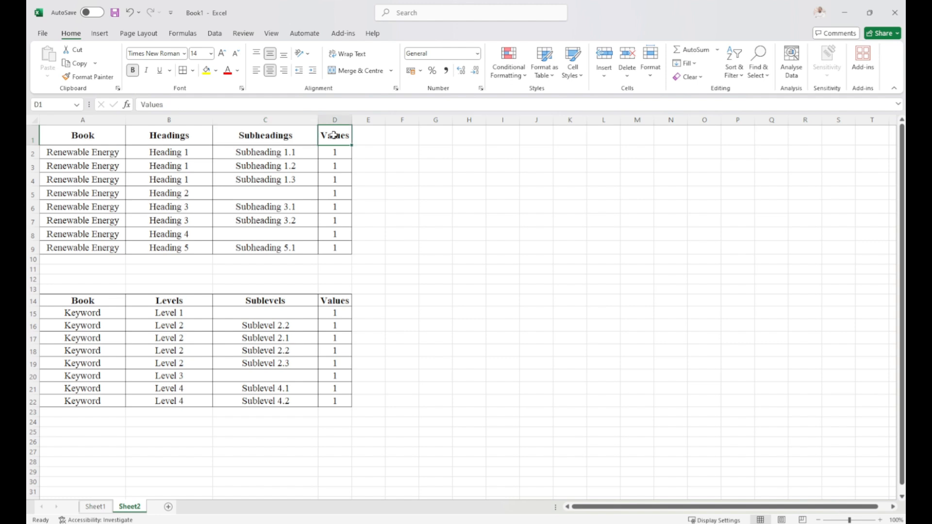
# Examine which subheadings belong to each heading in rows 2 to 9 of the Renewable Energy table.
pyautogui.click(172, 153)
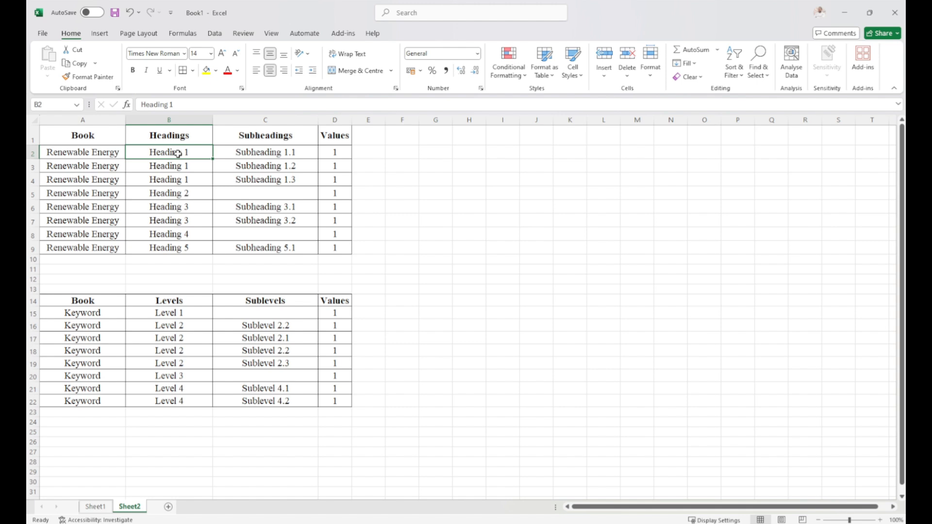
pyautogui.click(236, 152)
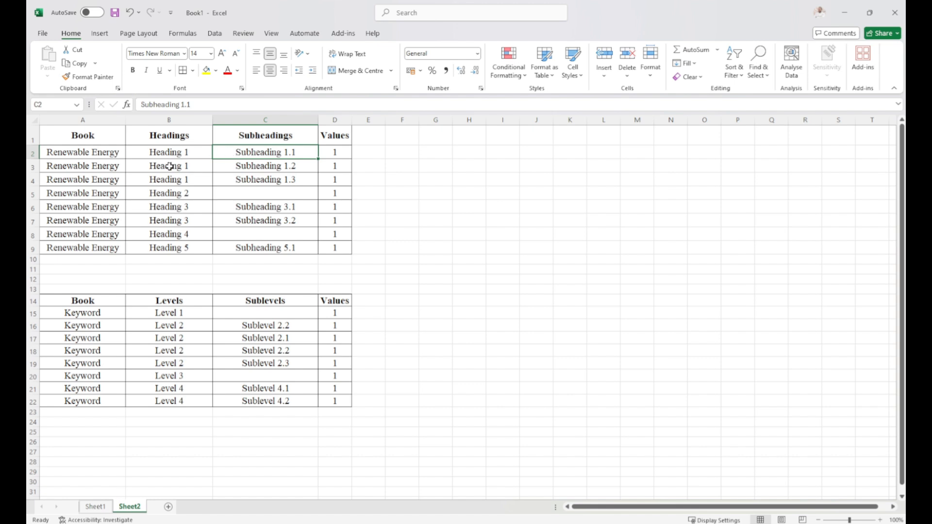
pyautogui.click(242, 167)
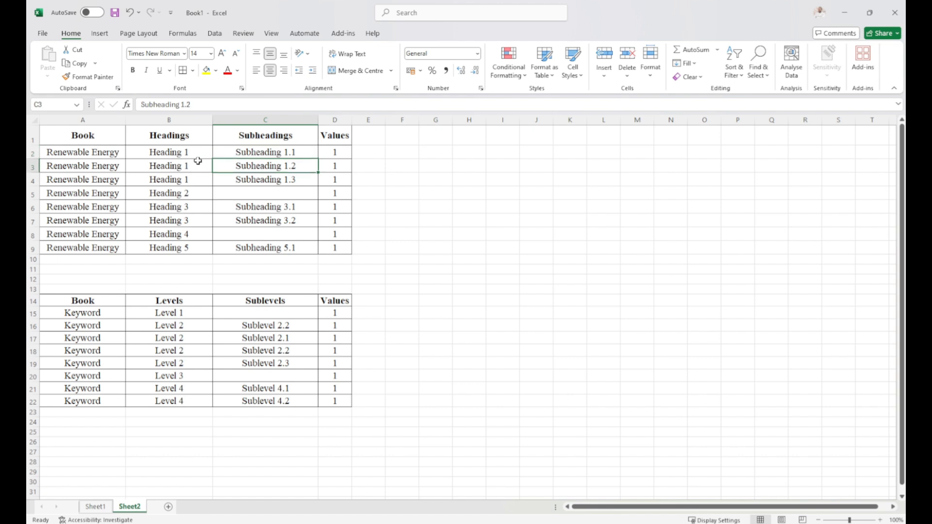
pyautogui.click(179, 167)
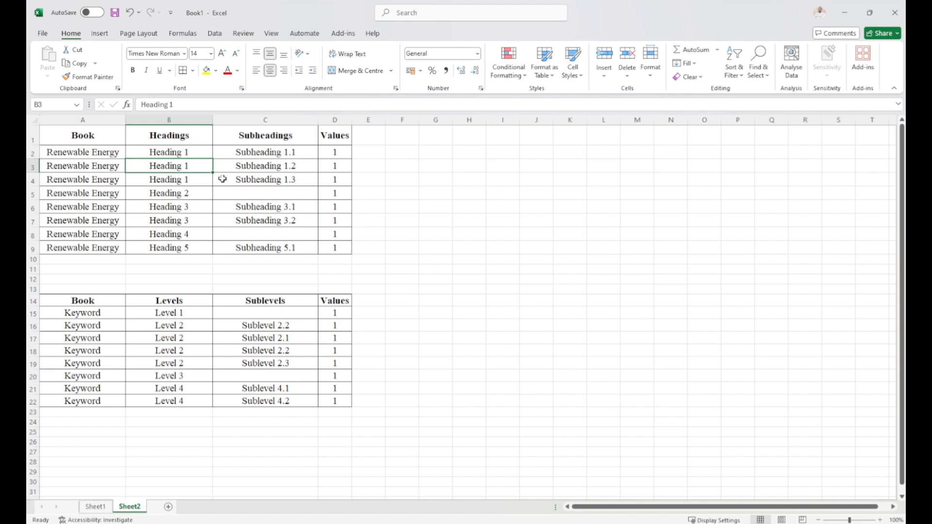
pyautogui.click(243, 181)
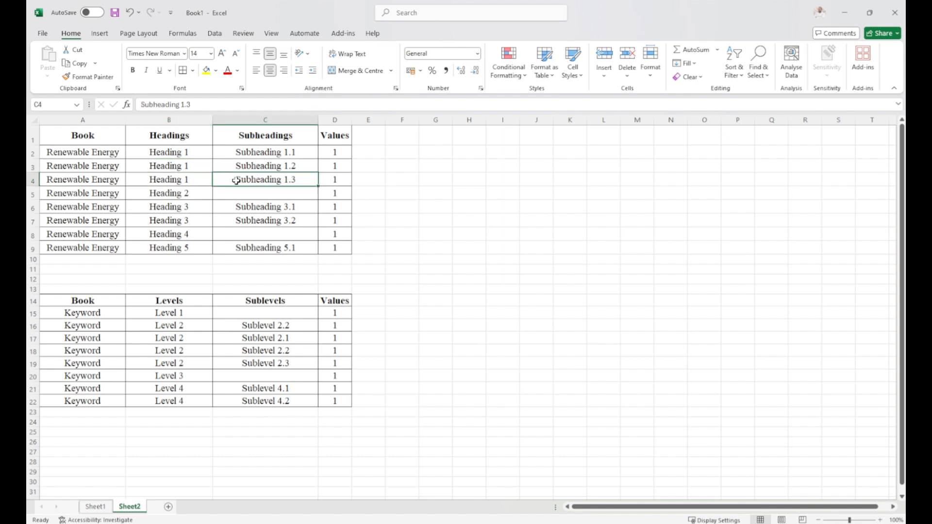
pyautogui.click(156, 194)
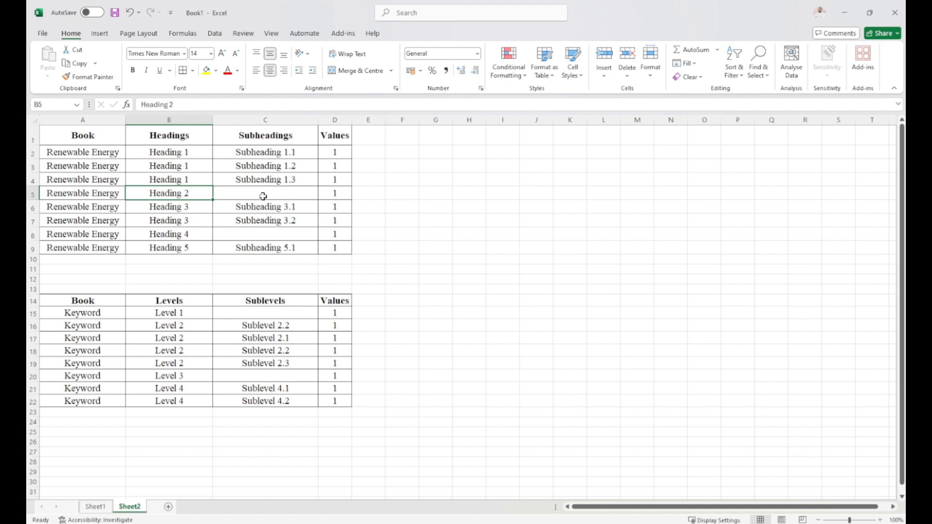
pyautogui.click(163, 205)
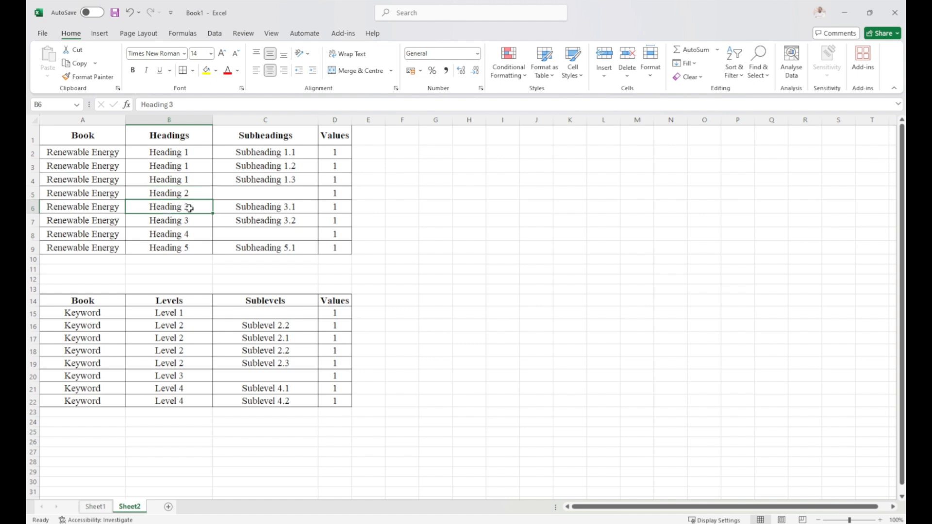
pyautogui.click(251, 209)
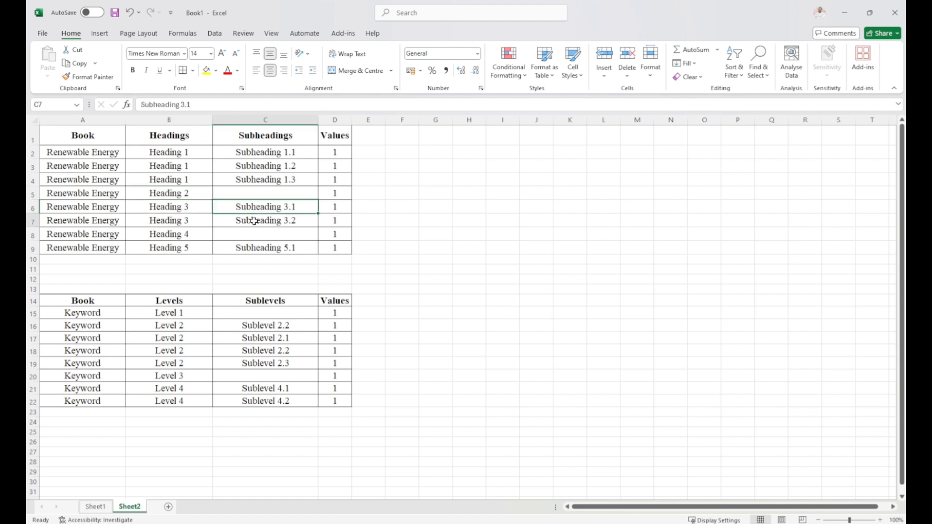
pyautogui.click(253, 221)
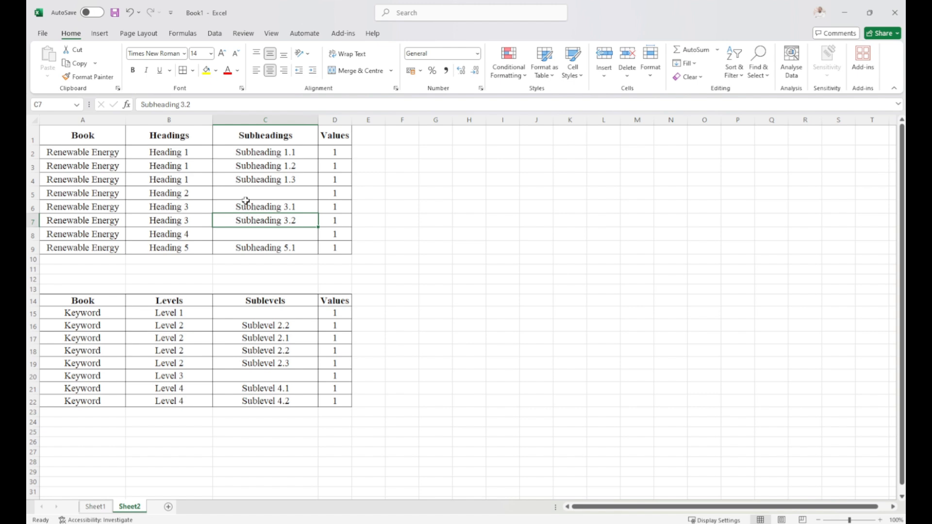
pyautogui.click(171, 206)
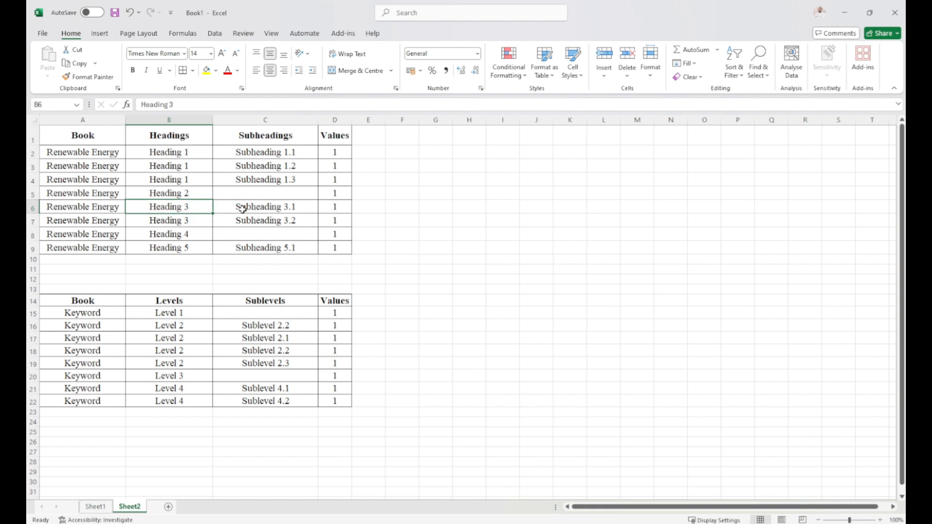
pyautogui.click(172, 226)
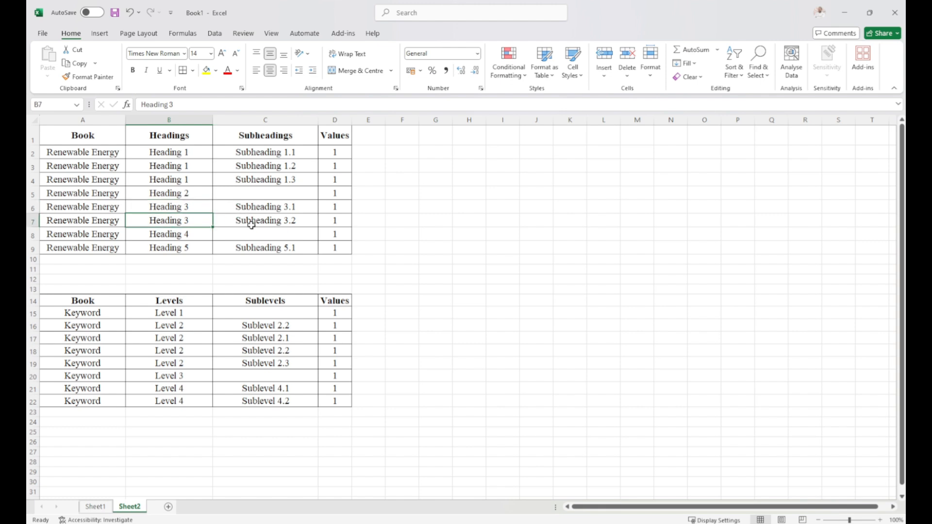
pyautogui.click(189, 235)
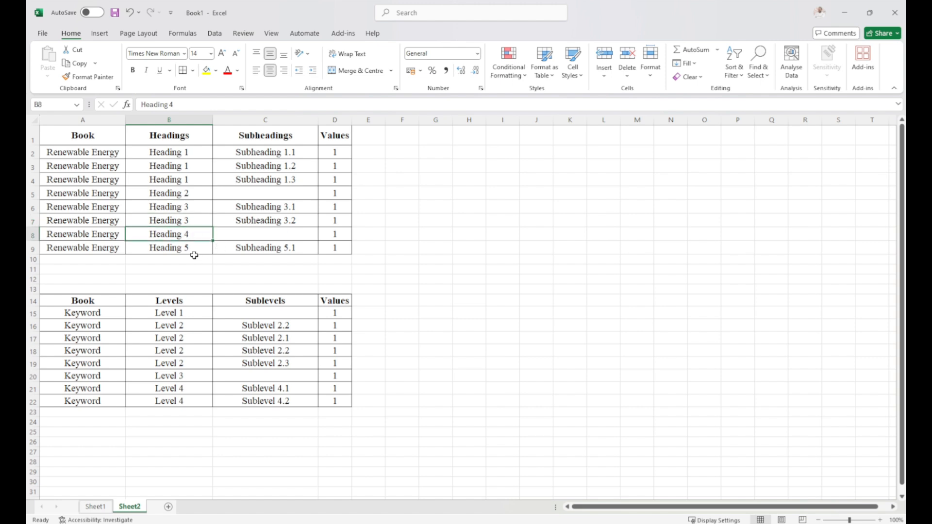
pyautogui.click(183, 246)
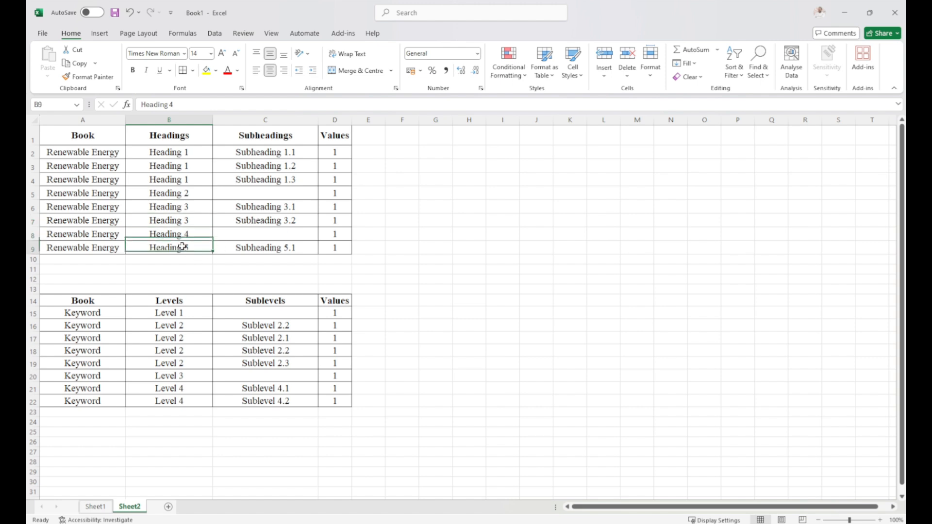
pyautogui.click(256, 248)
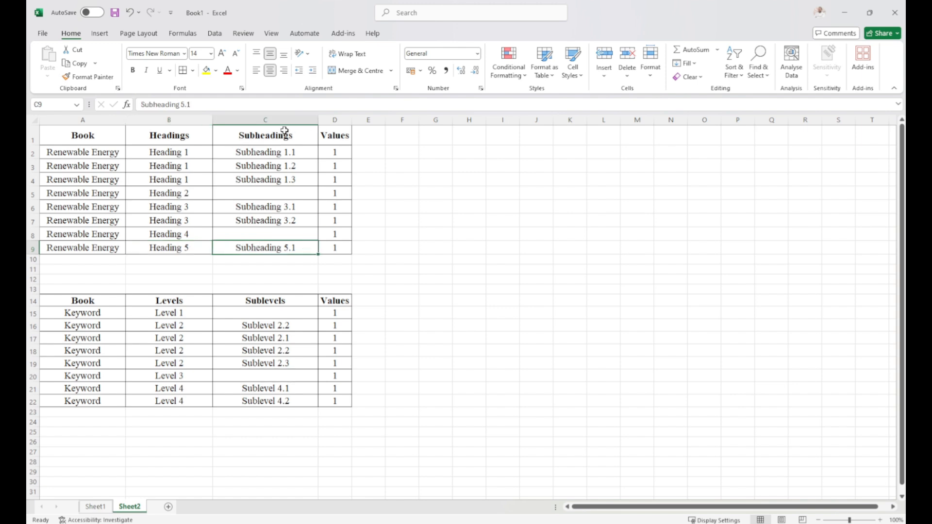
# Examine the Values column and its entries beside the subheadings in the Renewable Energy table.
pyautogui.click(331, 118)
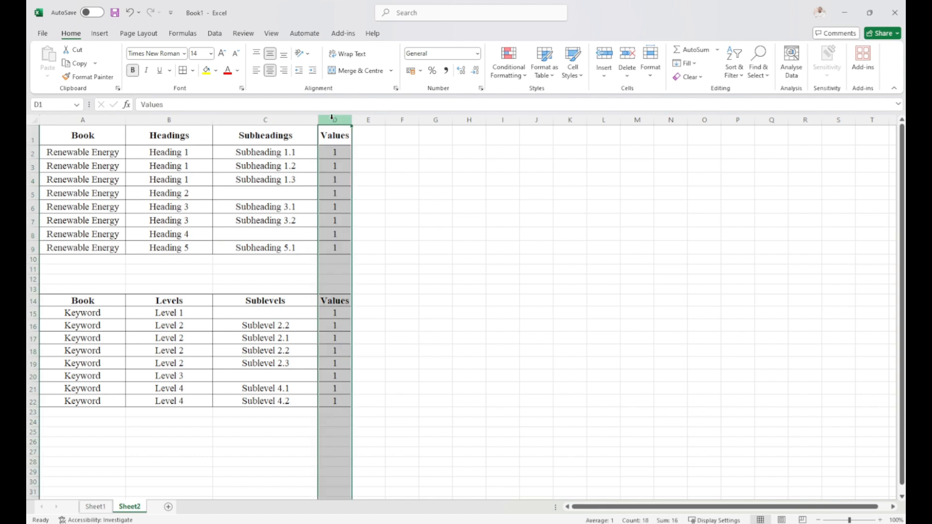
pyautogui.click(262, 136)
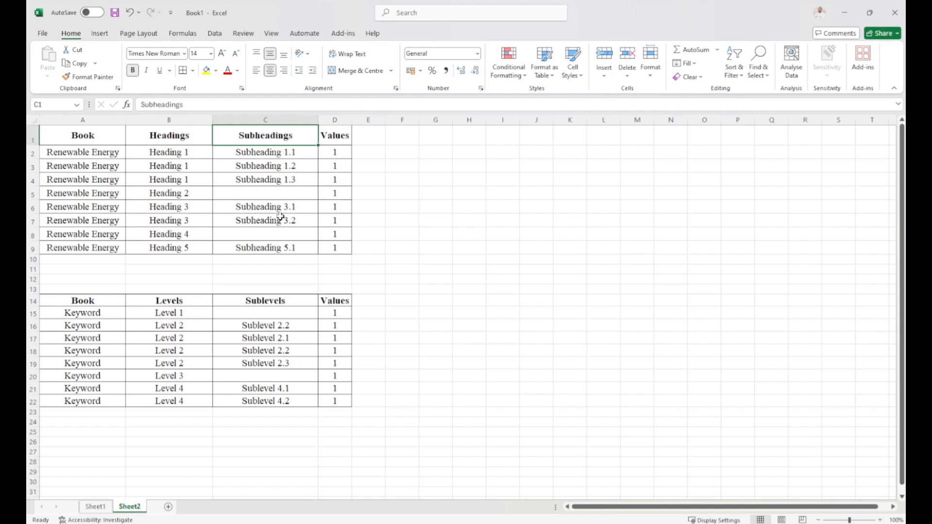
pyautogui.click(334, 134)
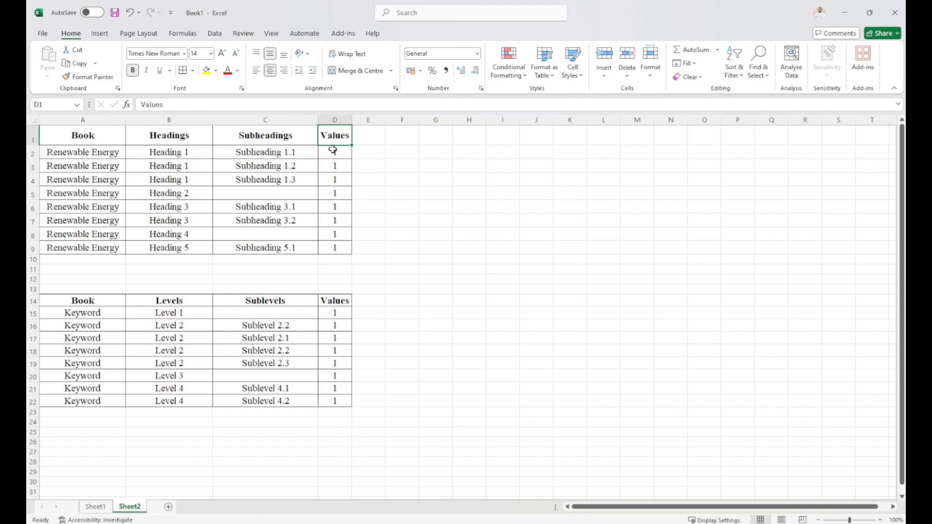
pyautogui.click(333, 150)
pyautogui.click(333, 163)
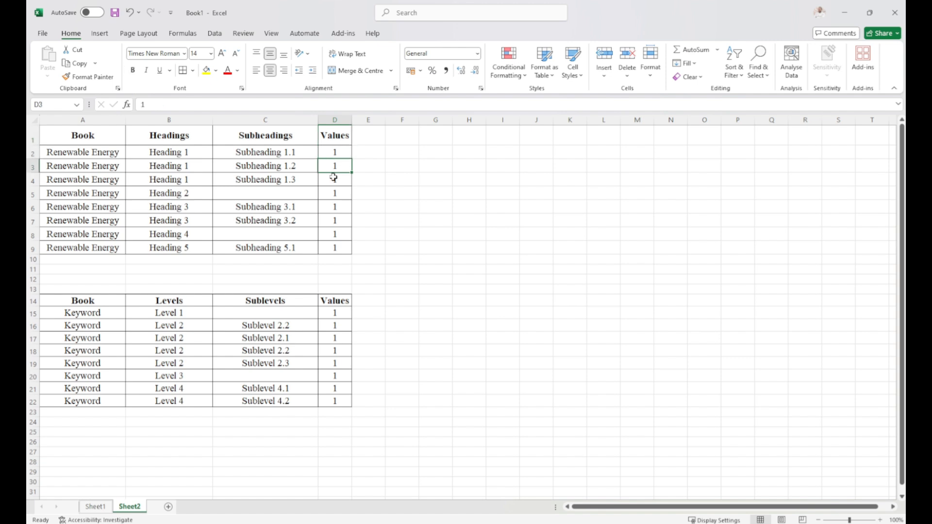
pyautogui.click(333, 178)
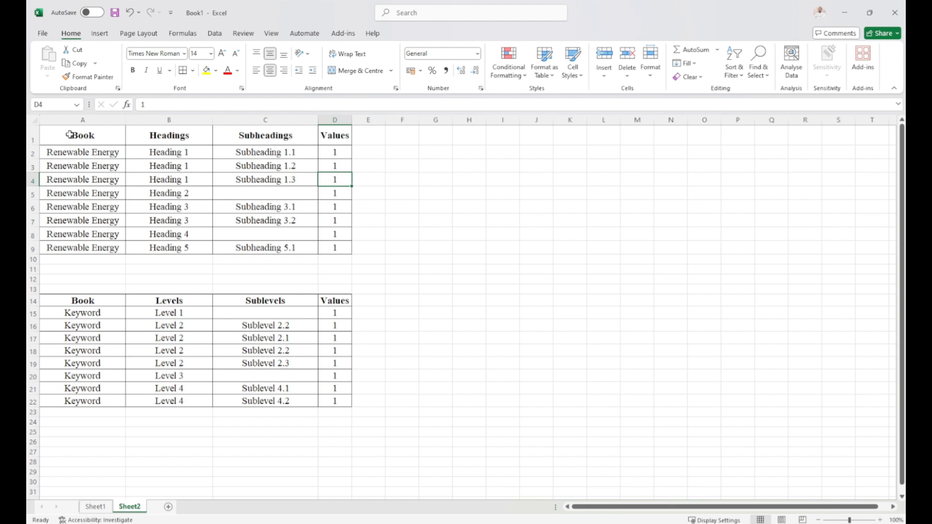
# Select the whole Renewable Energy table, A1:D9 including its headers, as the source data for a chart.
pyautogui.moveTo(70, 135); pyautogui.dragTo(329, 247)
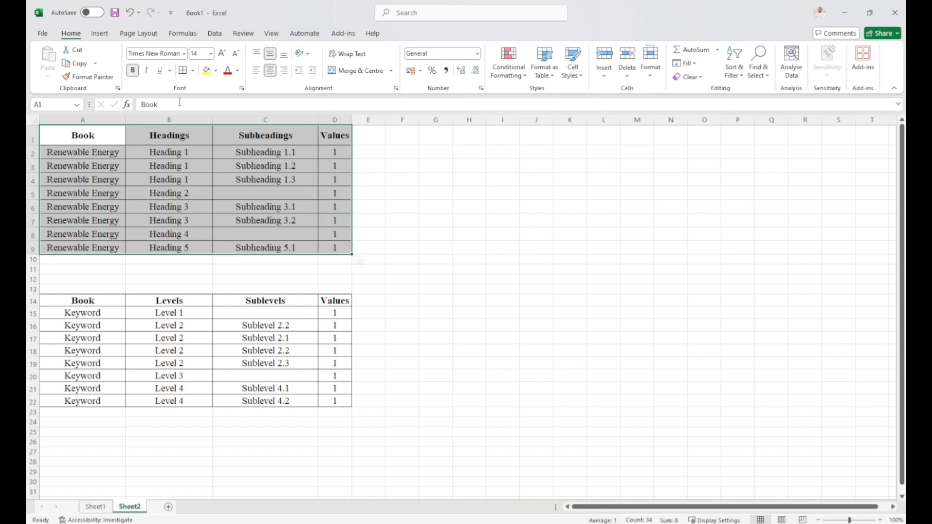
pyautogui.click(99, 33)
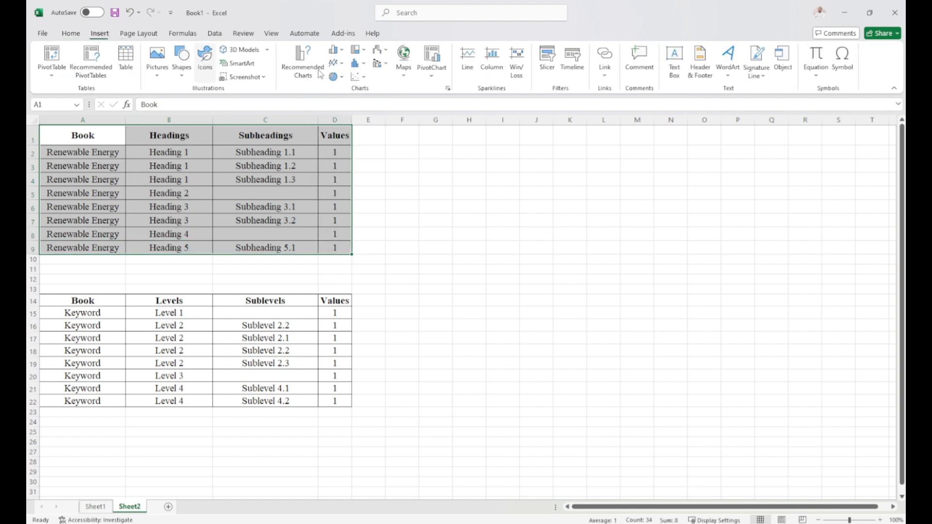
pyautogui.click(341, 78)
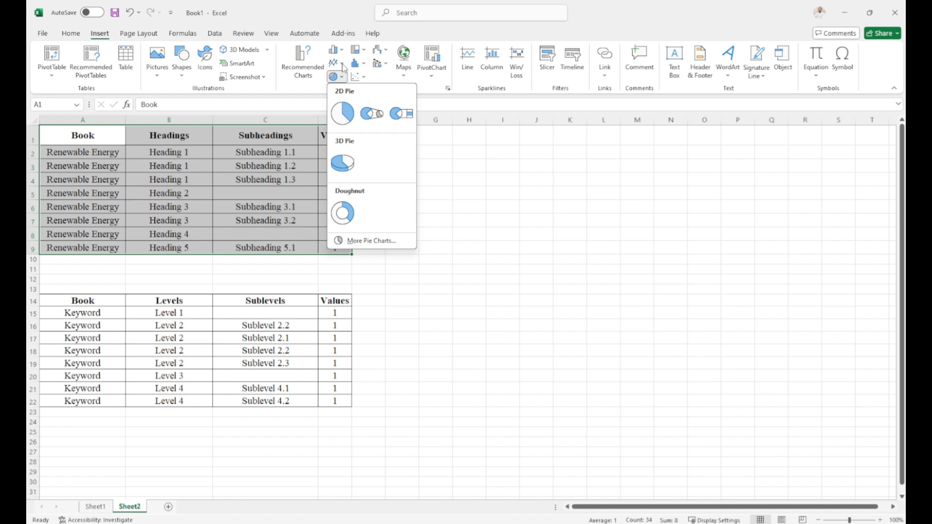
pyautogui.click(341, 64)
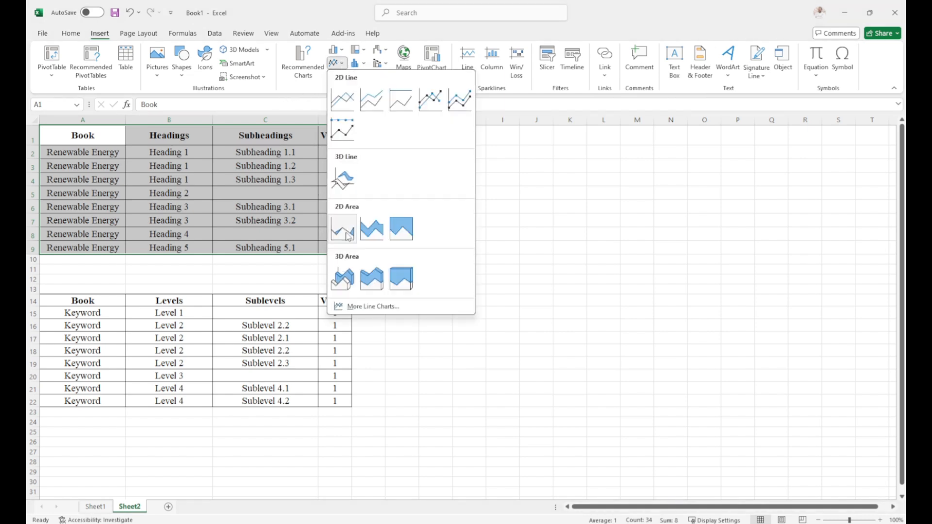
pyautogui.click(445, 349)
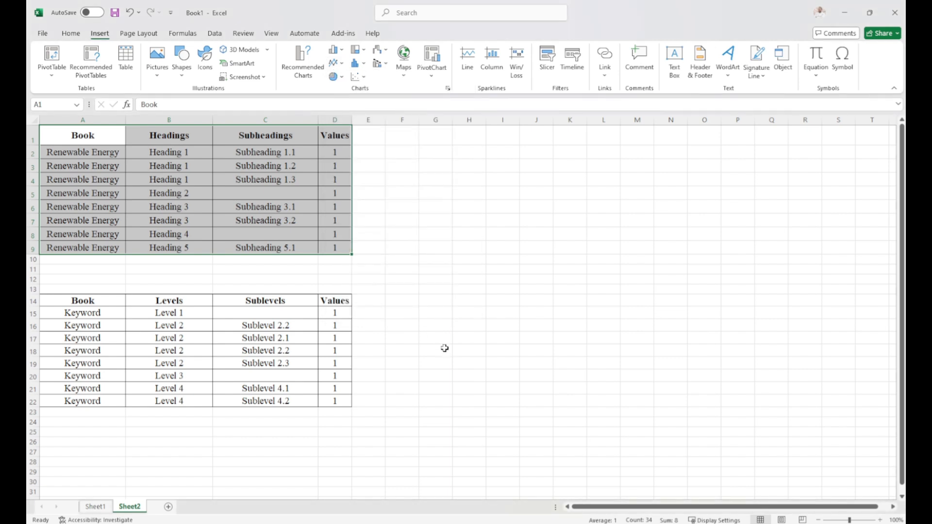
pyautogui.click(342, 77)
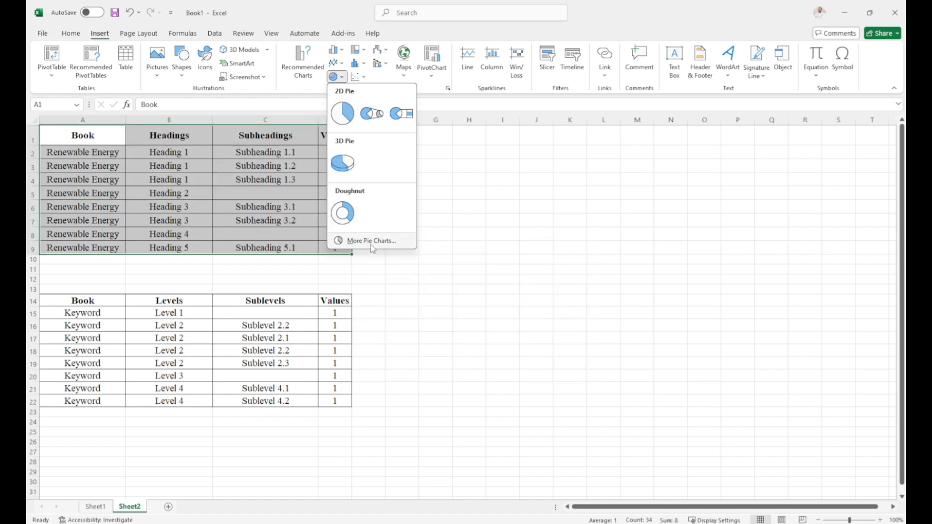
# Insert a sunburst chart from the selected table and enlarge it in the empty area beside the tables, spanning about columns F to P.
pyautogui.click(365, 79)
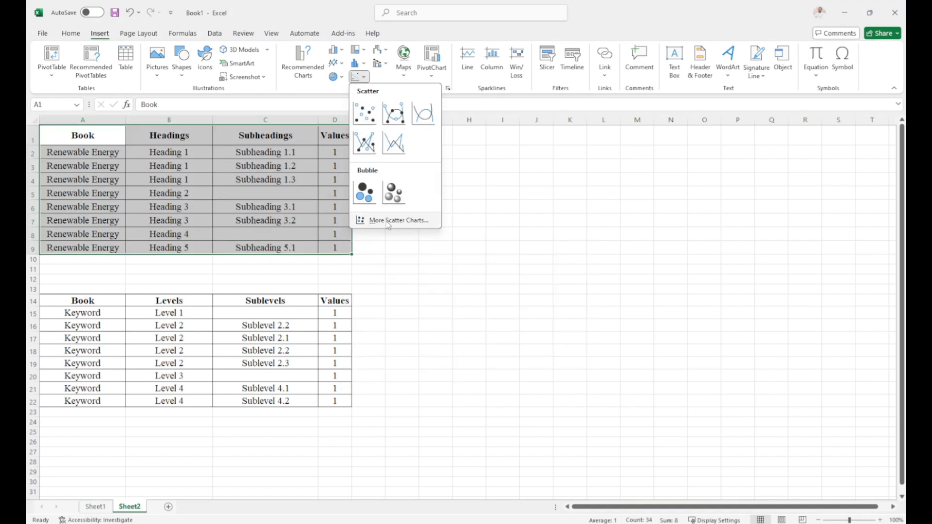
pyautogui.click(388, 221)
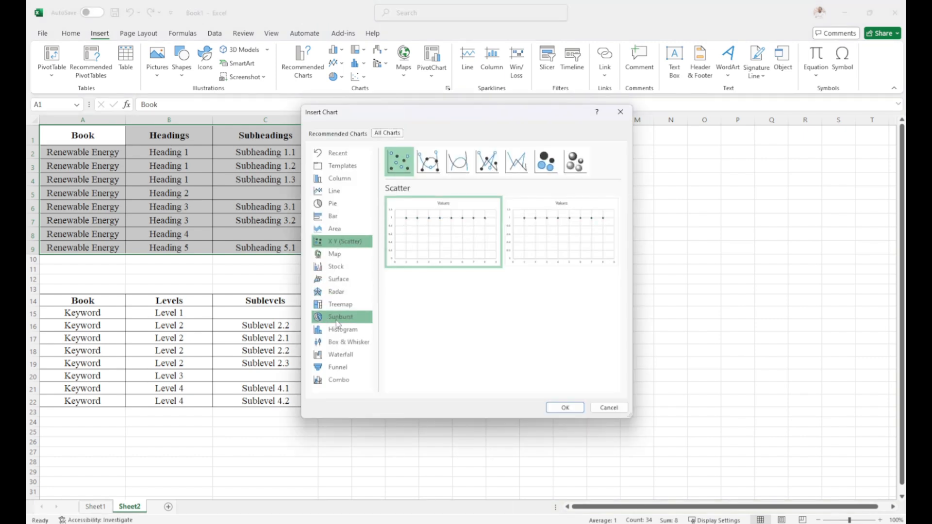
pyautogui.click(339, 321)
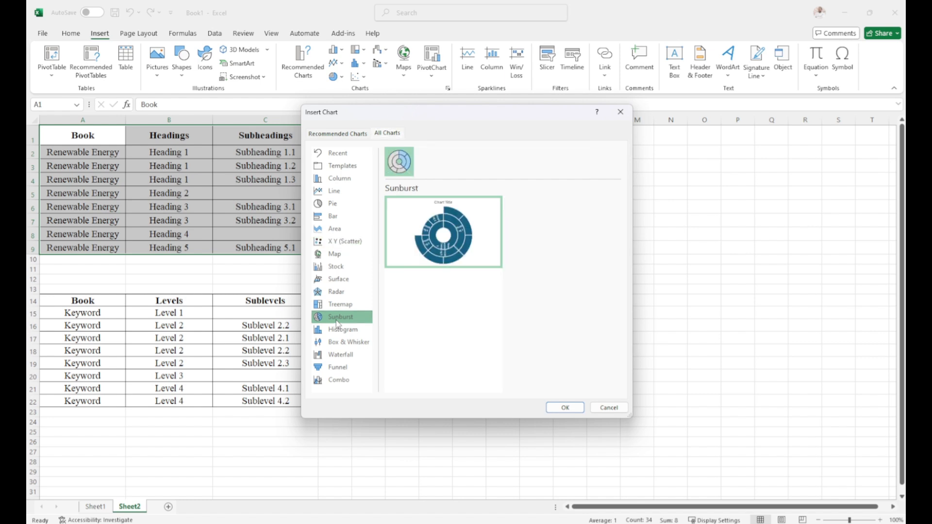
pyautogui.click(565, 408)
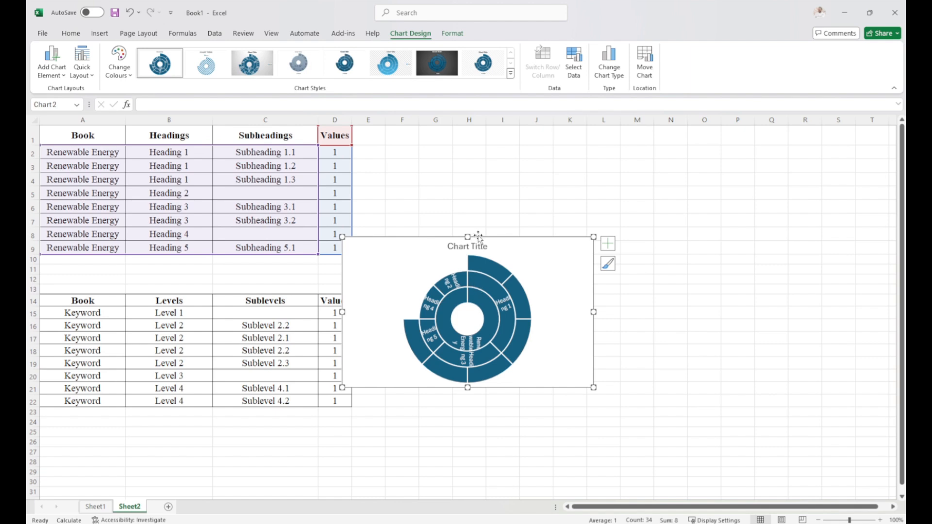
pyautogui.moveTo(478, 236); pyautogui.dragTo(520, 144)
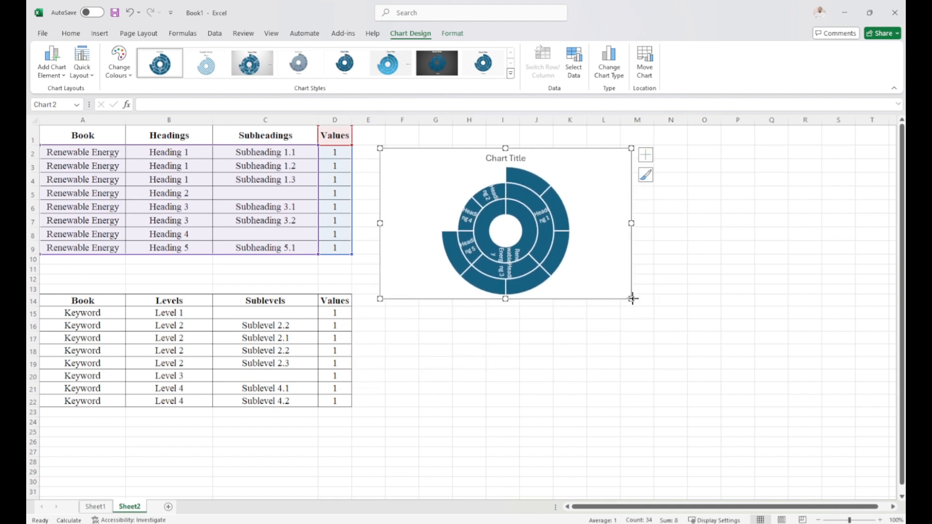
pyautogui.moveTo(632, 299); pyautogui.dragTo(755, 420)
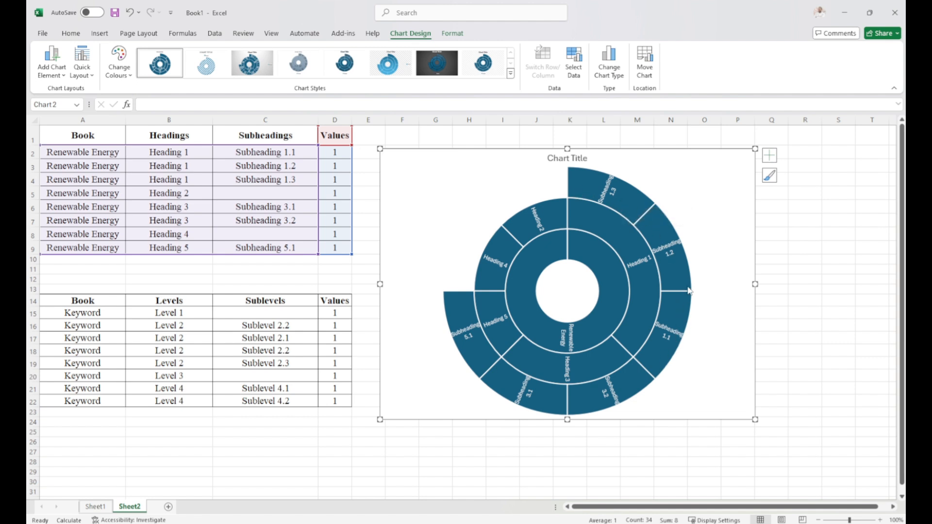
pyautogui.click(631, 244)
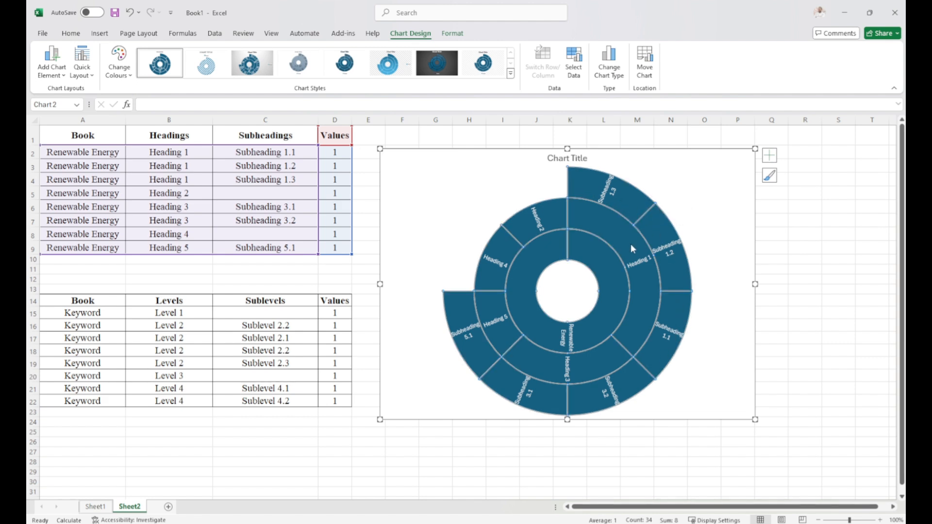
pyautogui.click(631, 243)
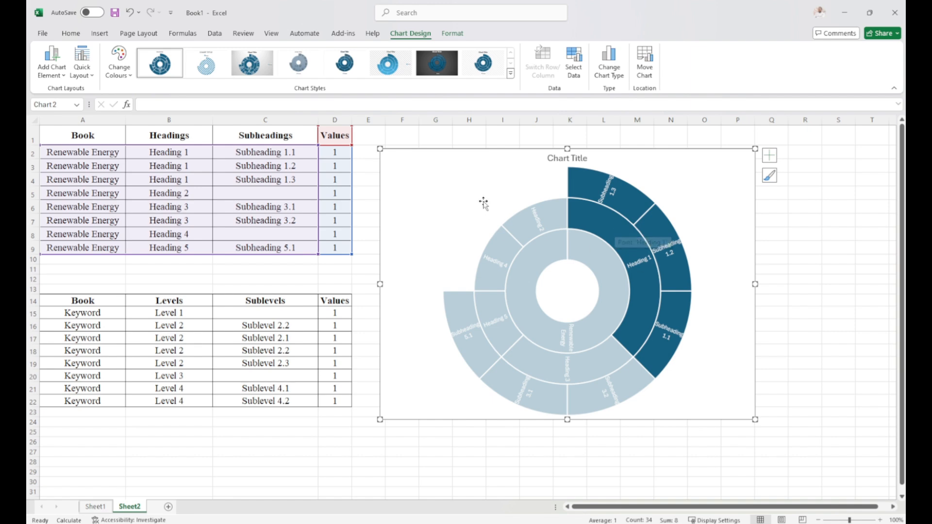
pyautogui.click(790, 362)
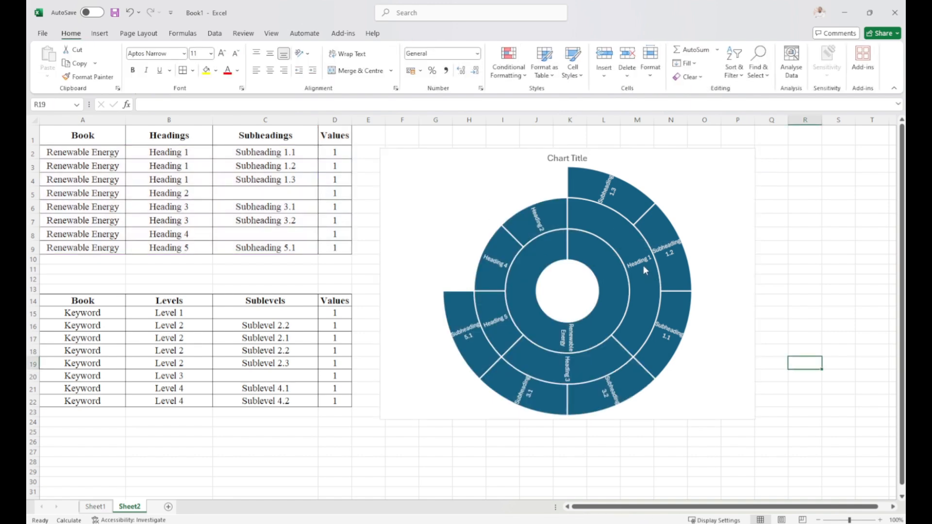
pyautogui.click(644, 267)
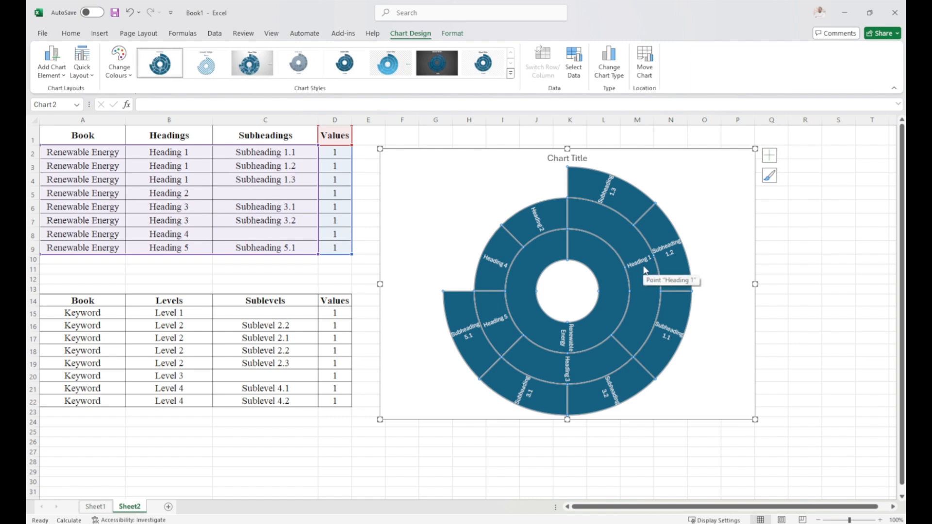
pyautogui.click(644, 269)
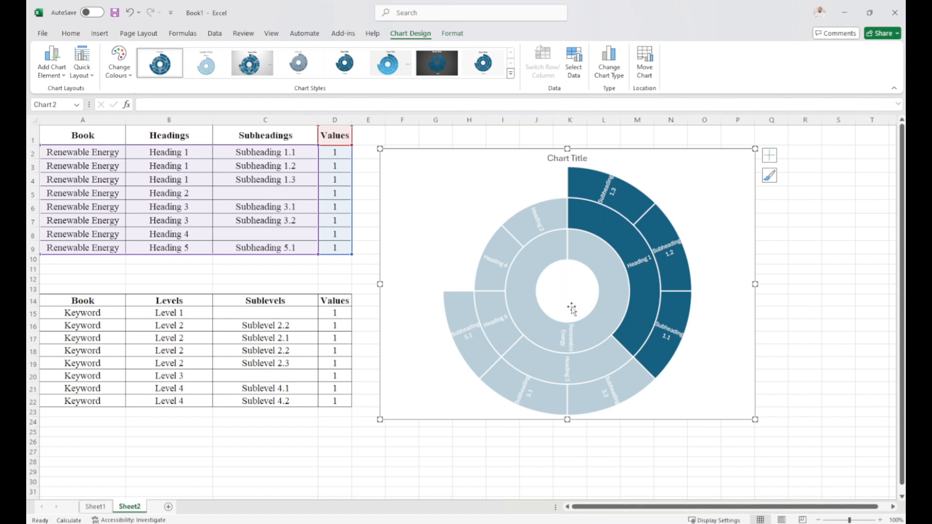
pyautogui.rightClick(651, 259)
pyautogui.press('Escape')
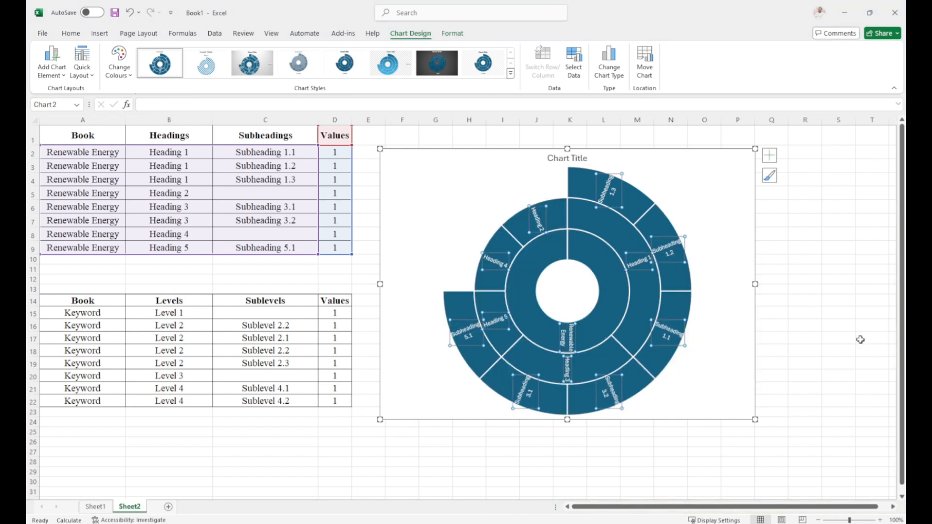
# Give the Heading 1 segment and its subheadings in the sunburst chart a solid light orange fill.
pyautogui.click(620, 241)
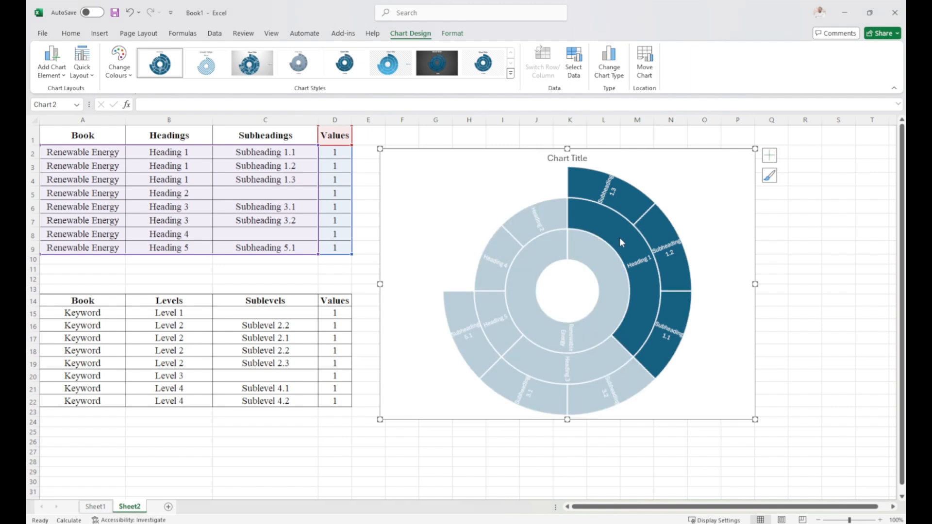
pyautogui.rightClick(620, 242)
pyautogui.click(647, 352)
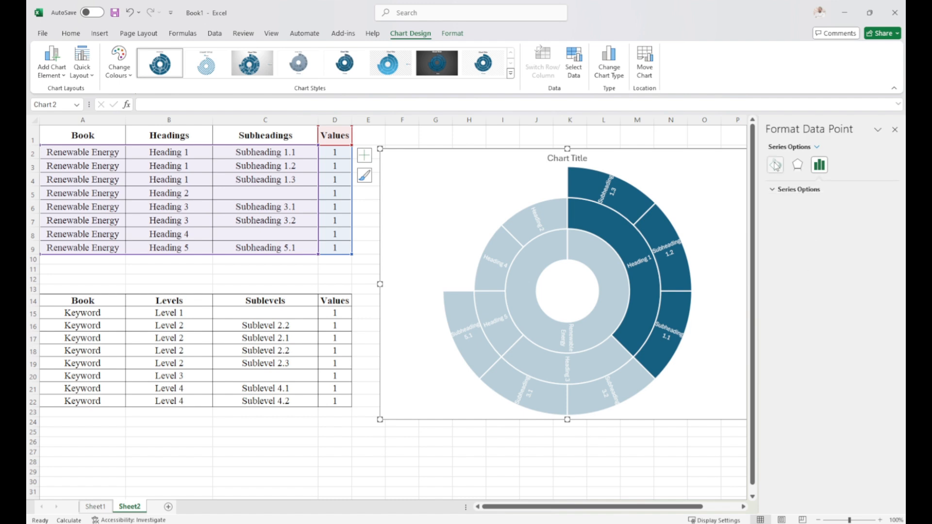
pyautogui.click(775, 165)
pyautogui.click(773, 190)
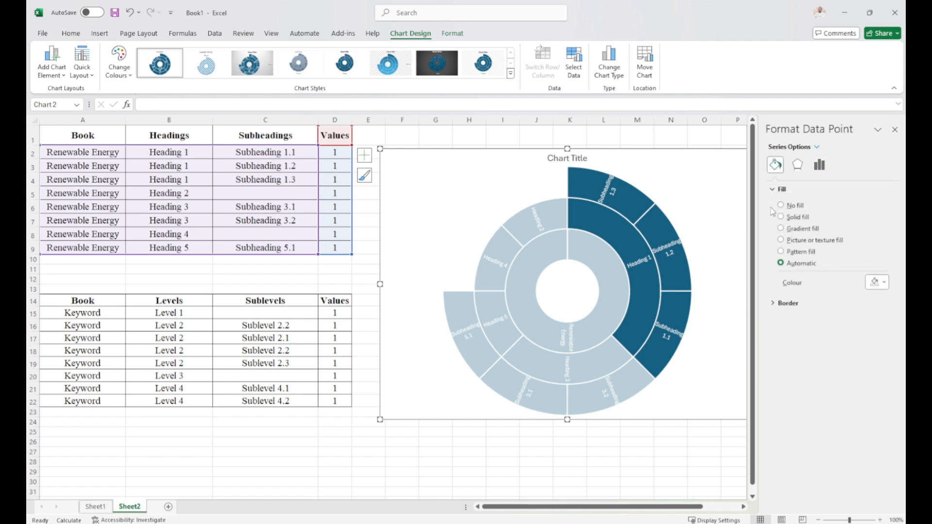
pyautogui.click(781, 217)
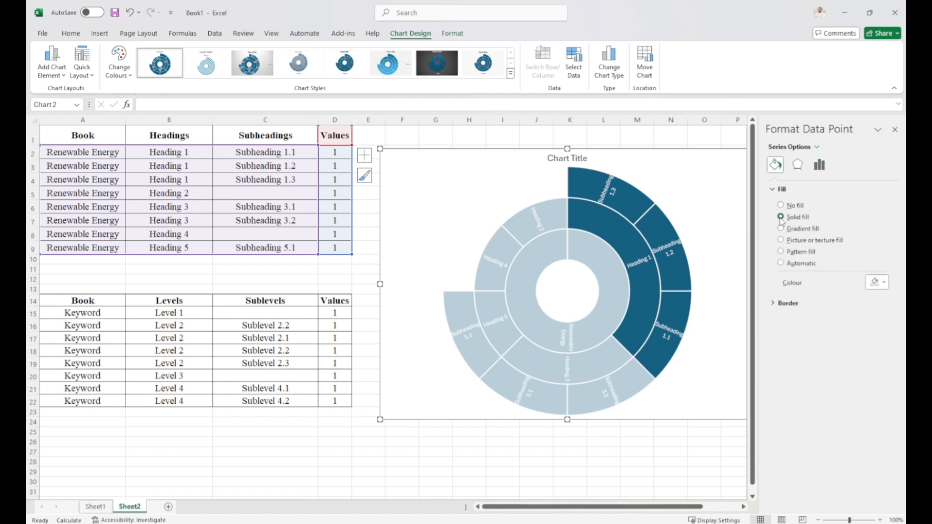
pyautogui.click(881, 282)
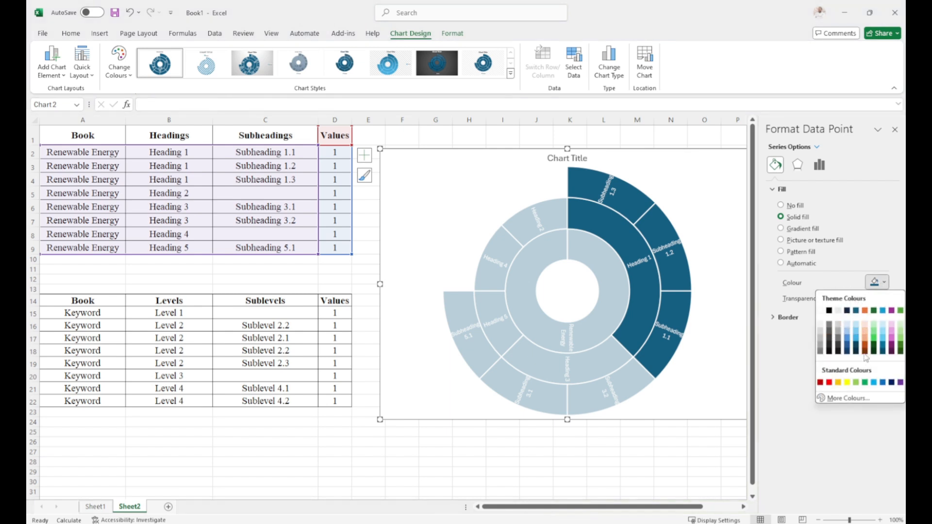
pyautogui.click(866, 337)
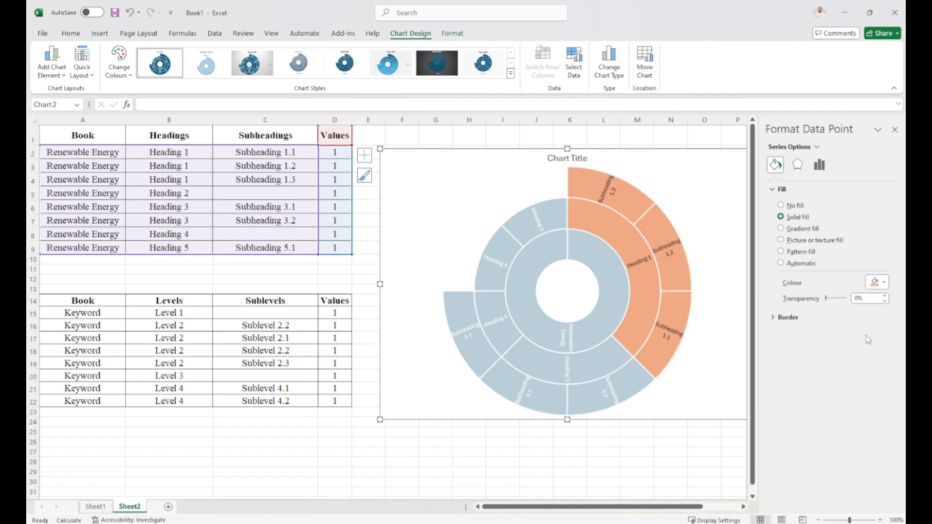
pyautogui.click(437, 445)
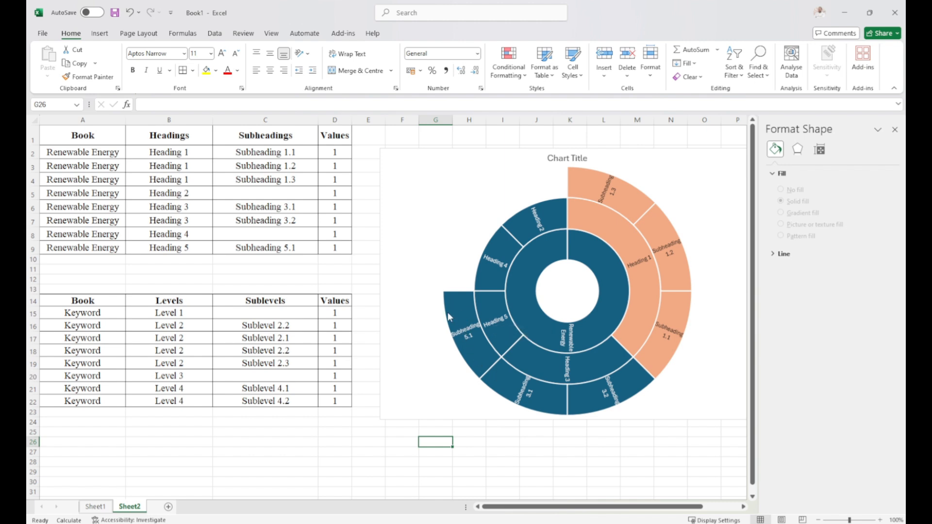
# Fill the Heading 5 segment and its Subheading 5.1 with solid light purple.
pyautogui.click(489, 314)
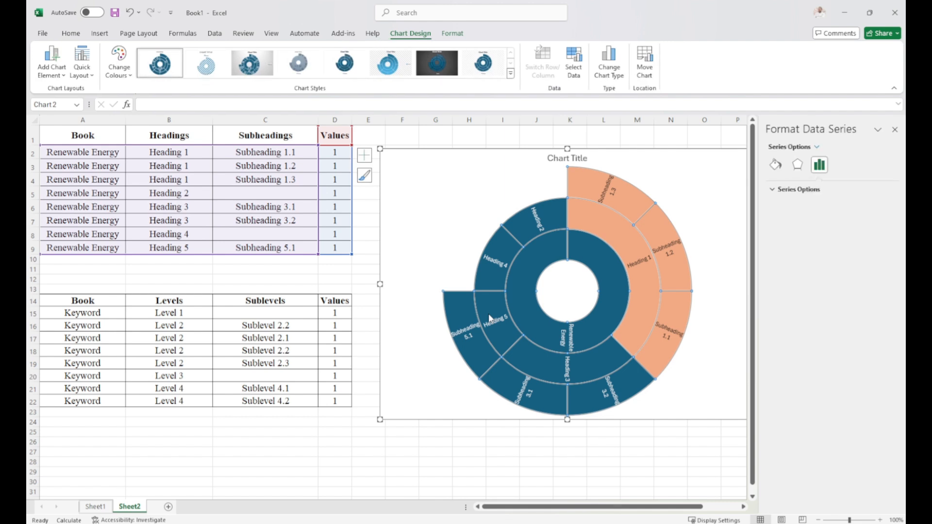
pyautogui.click(488, 314)
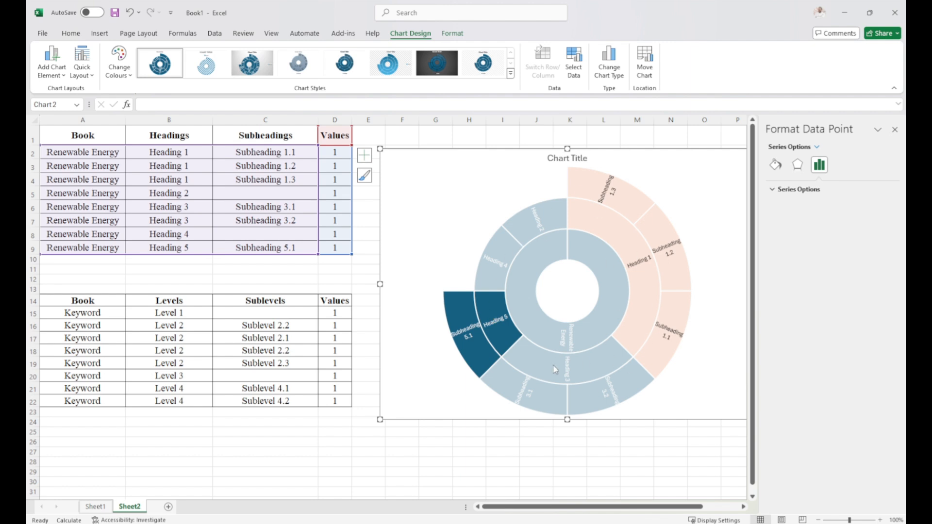
pyautogui.click(775, 165)
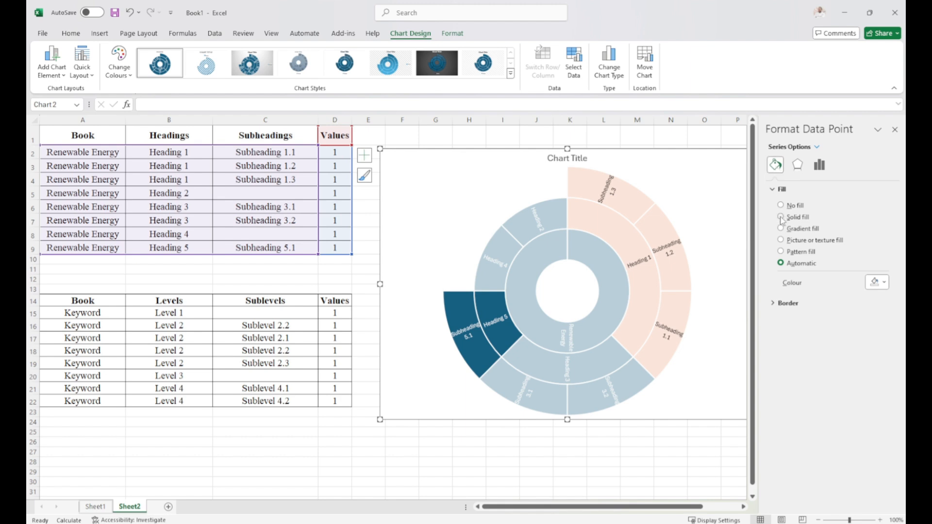
pyautogui.click(881, 282)
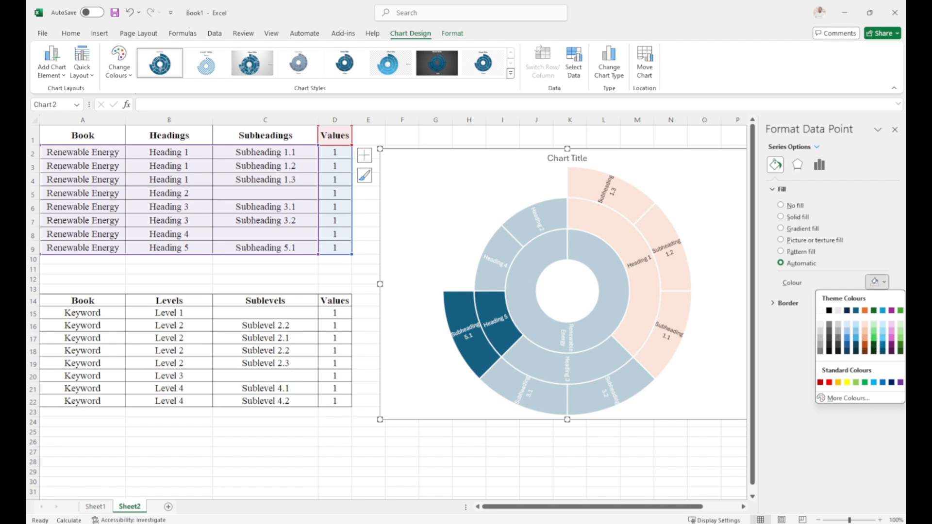
pyautogui.click(891, 332)
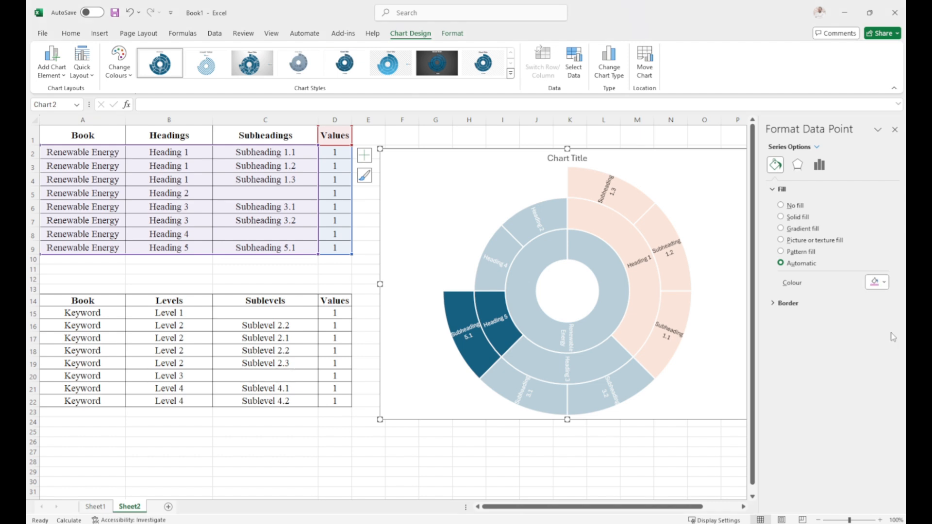
pyautogui.click(563, 461)
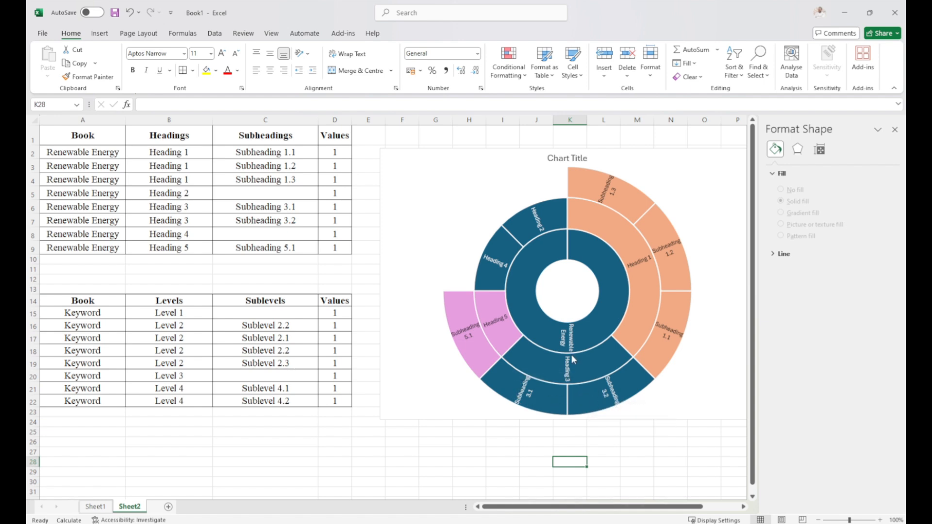
# Fill the Heading 3 segment with its Subheadings 3.1 and 3.2 in solid dark brown.
pyautogui.click(578, 364)
pyautogui.click(578, 365)
pyautogui.click(578, 365)
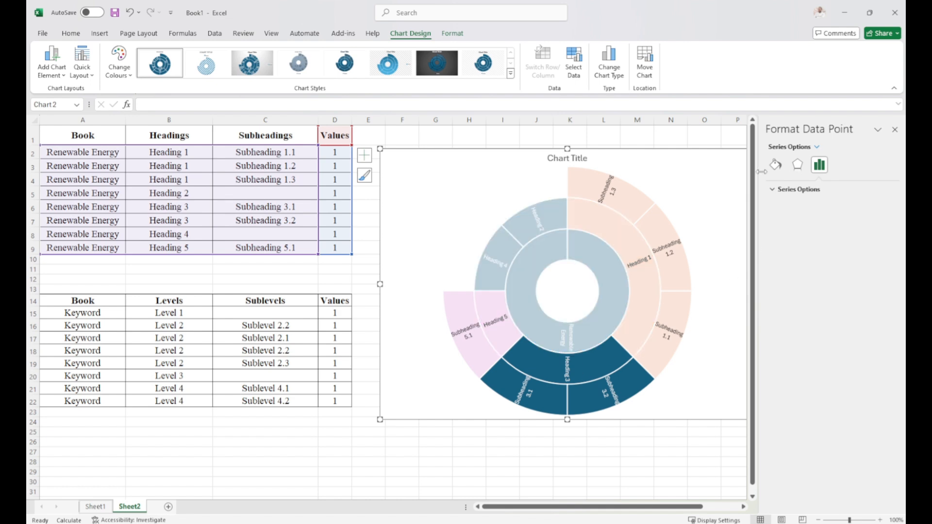
pyautogui.click(775, 165)
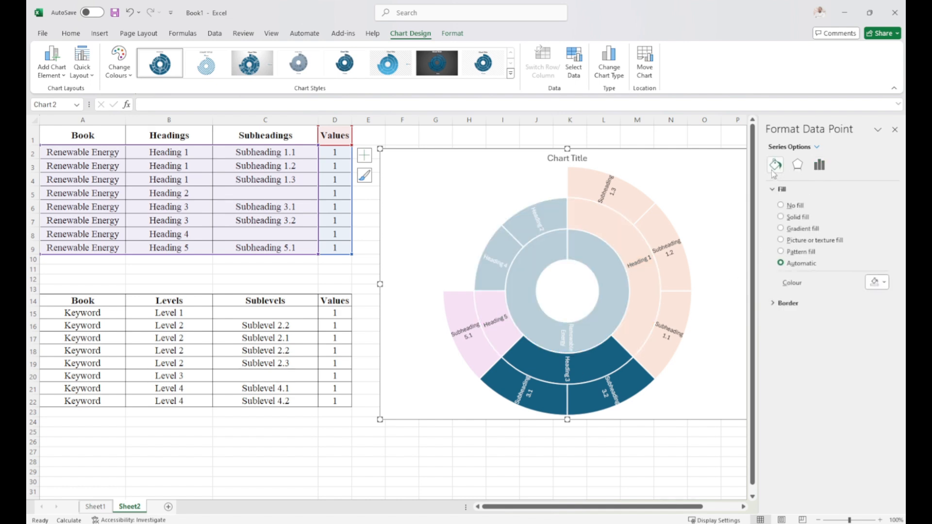
pyautogui.click(880, 283)
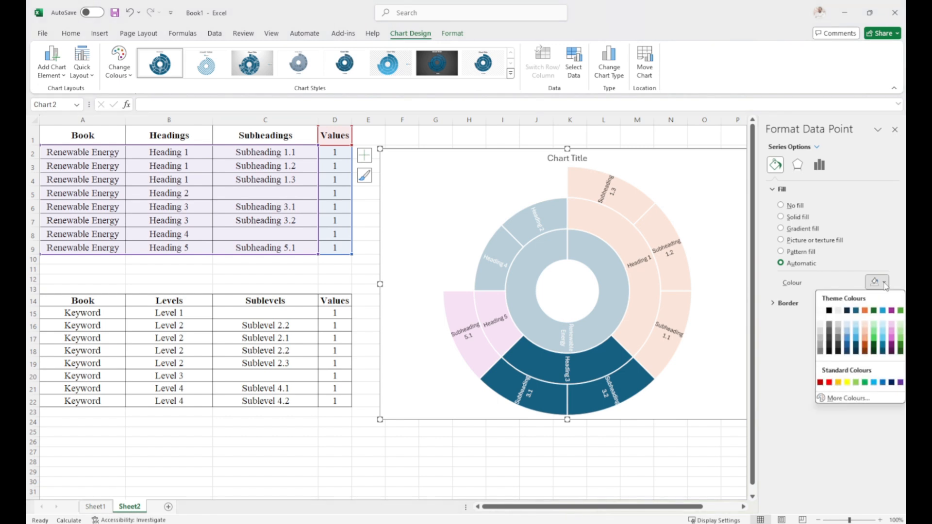
pyautogui.click(865, 353)
pyautogui.click(639, 442)
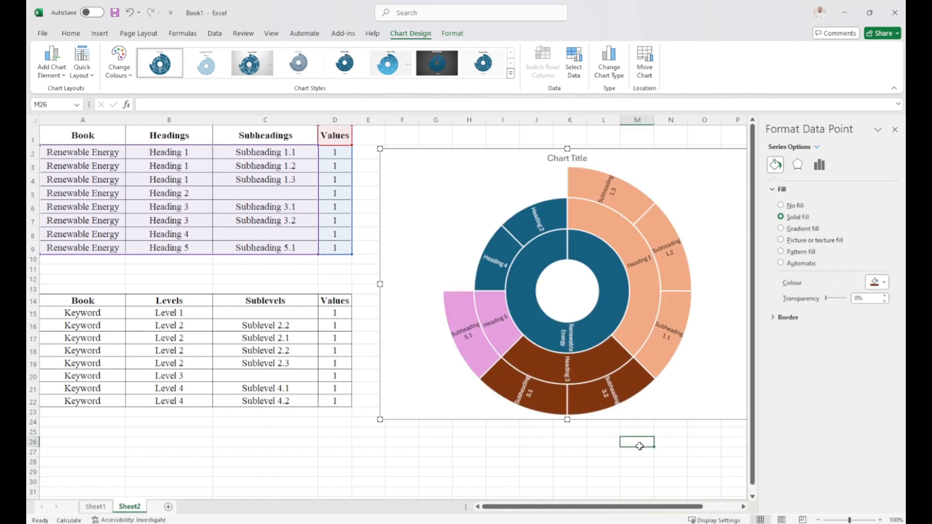
# Change the fill of the Heading 2 segment in the sunburst chart to solid dark blue.
pyautogui.click(519, 220)
pyautogui.click(519, 220)
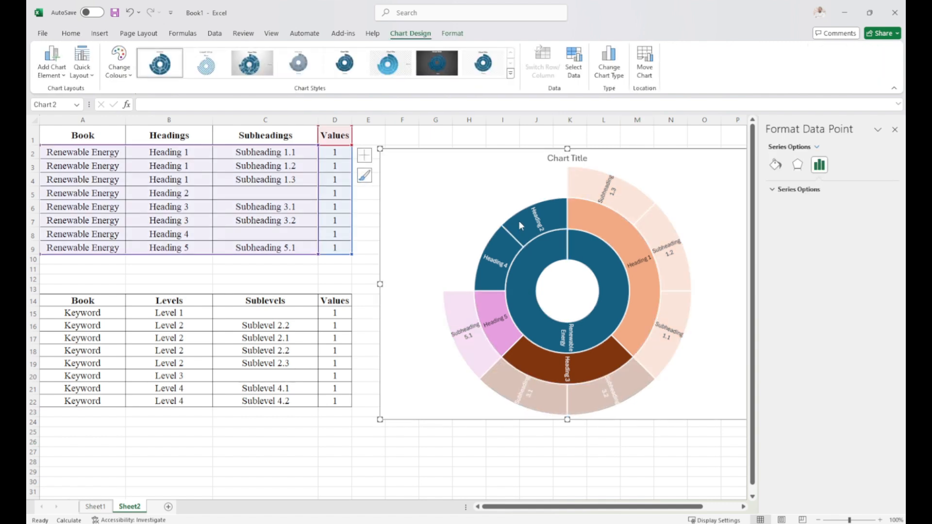
pyautogui.click(775, 165)
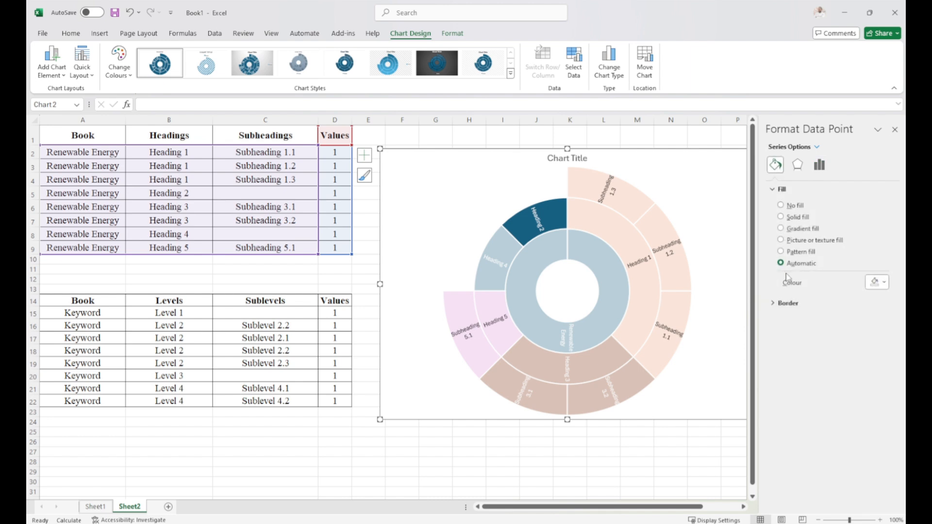
pyautogui.click(883, 286)
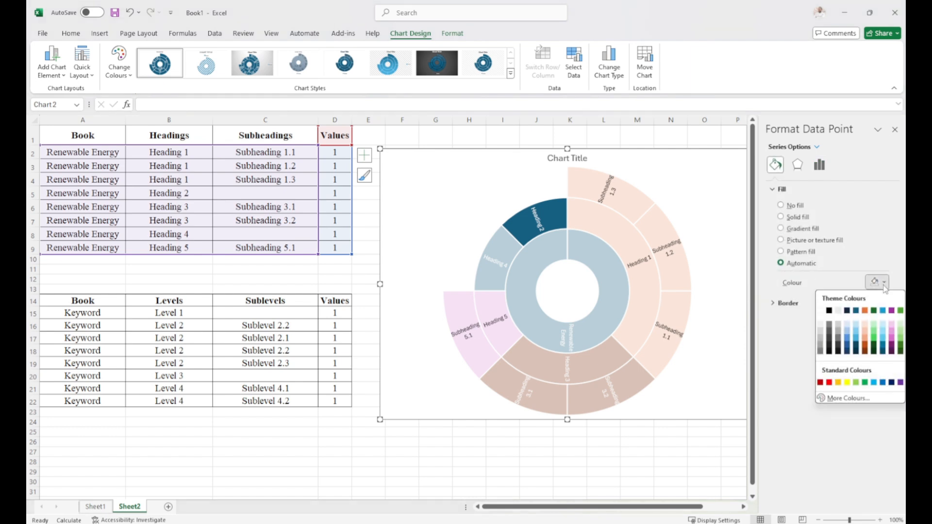
pyautogui.click(847, 348)
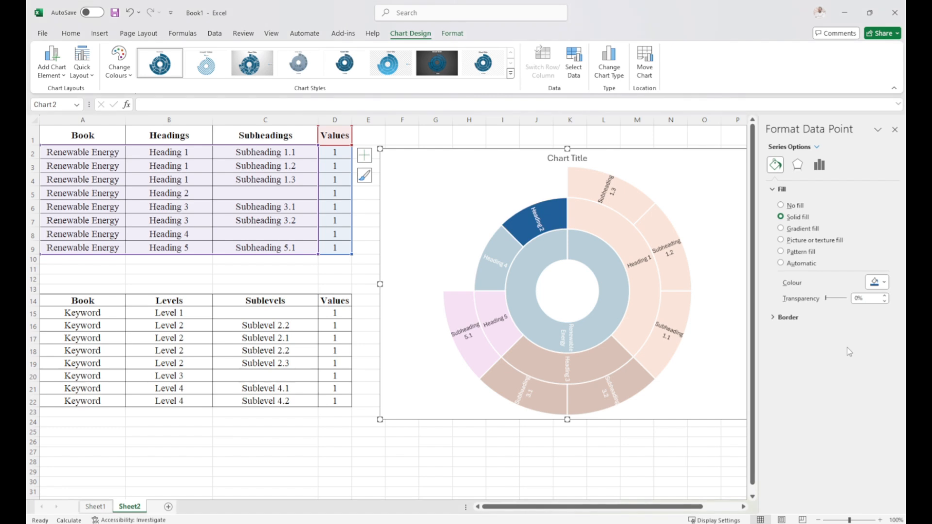
pyautogui.click(484, 475)
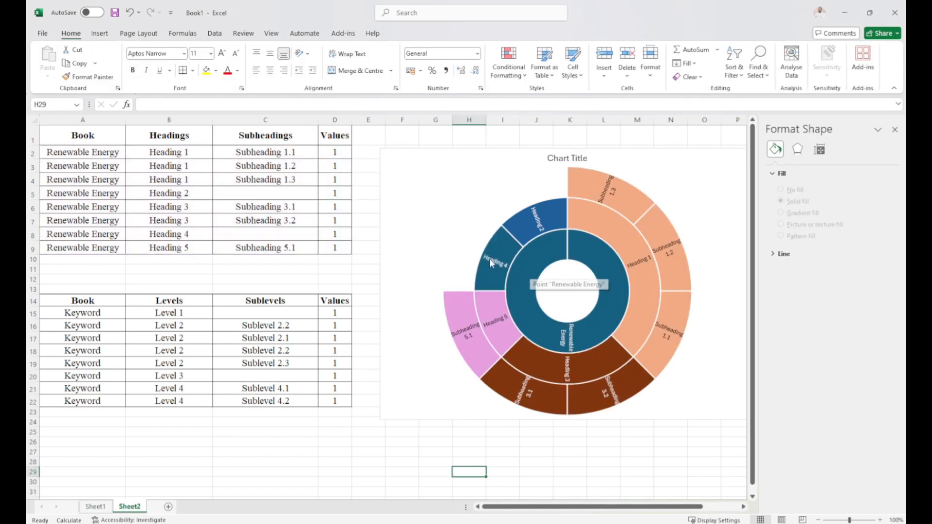
# Fill the Heading 4 segment of the sunburst chart with Green, Accent 6, Lighter 60%.
pyautogui.click(488, 275)
pyautogui.click(488, 276)
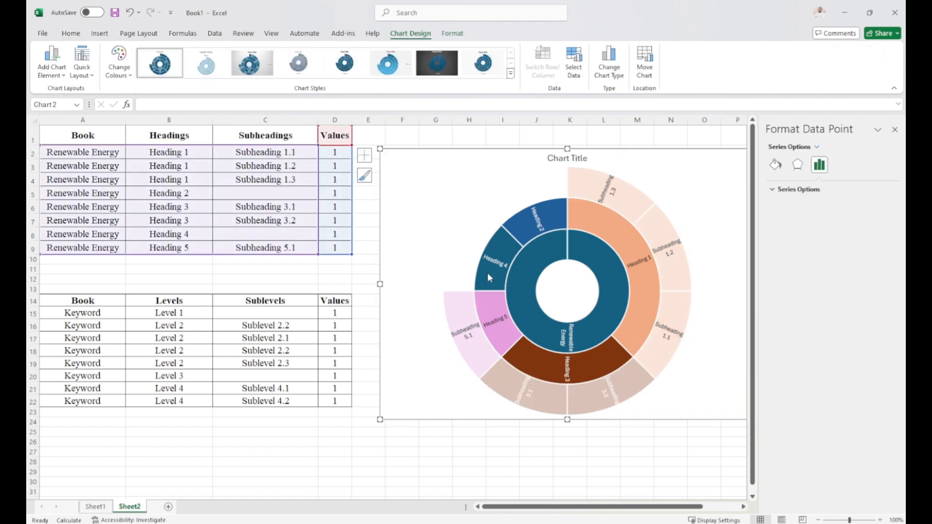
pyautogui.click(775, 164)
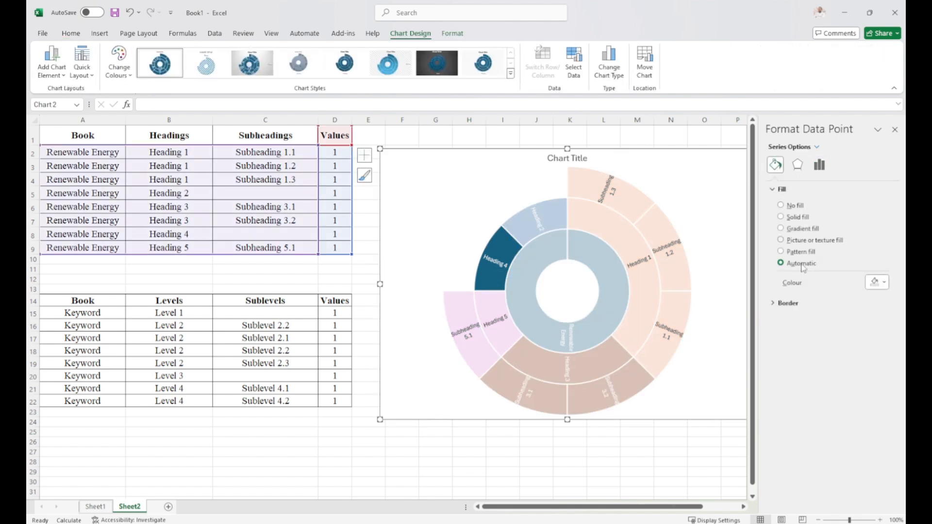
pyautogui.click(880, 283)
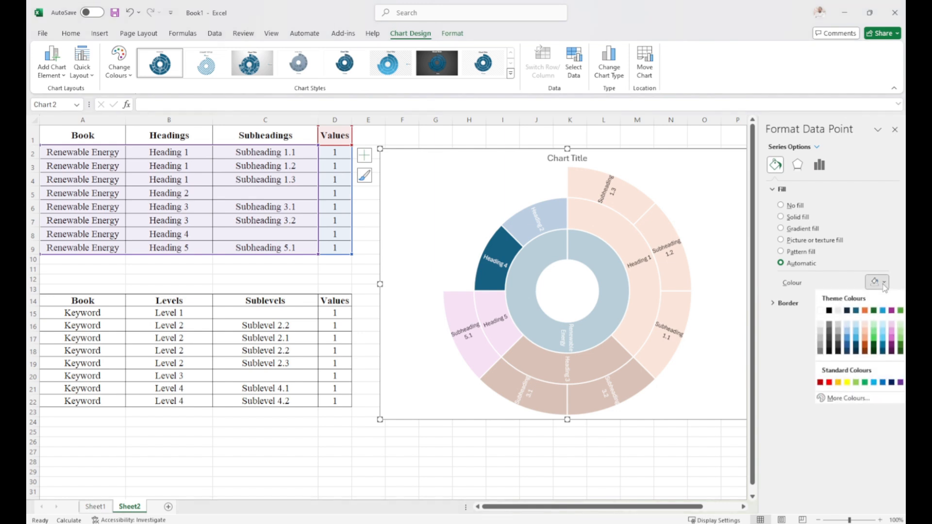
pyautogui.click(899, 333)
pyautogui.click(653, 456)
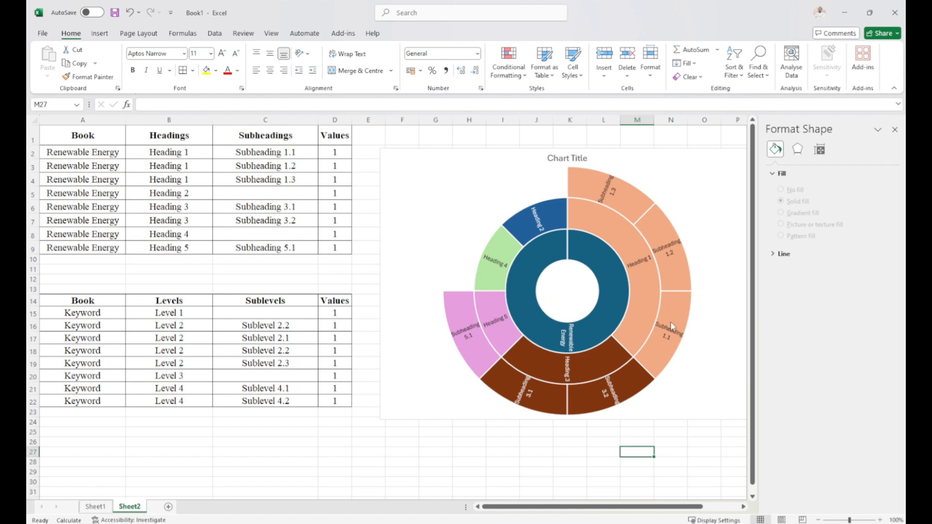
# Enlarge the Renewable Energy sunburst chart slightly by extending its lower-left corner toward the tables.
pyautogui.click(611, 342)
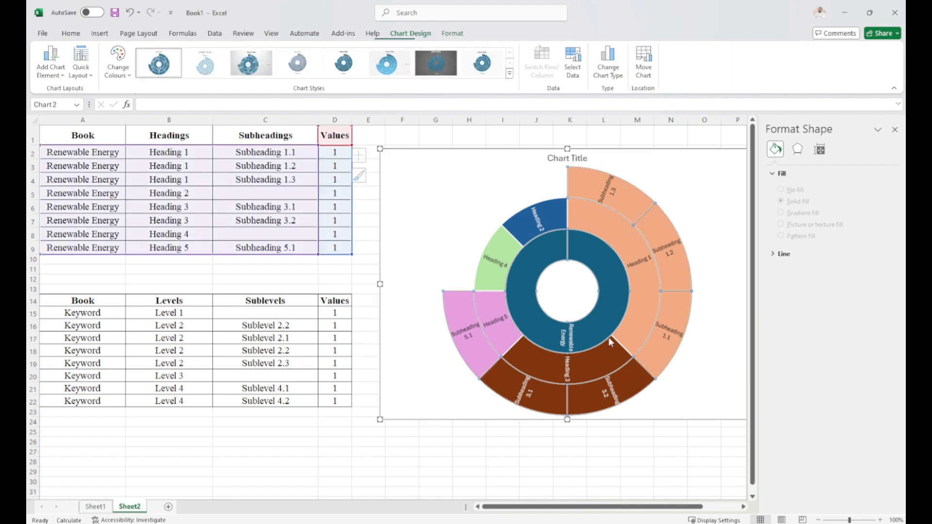
pyautogui.moveTo(379, 420); pyautogui.dragTo(365, 430)
pyautogui.click(428, 472)
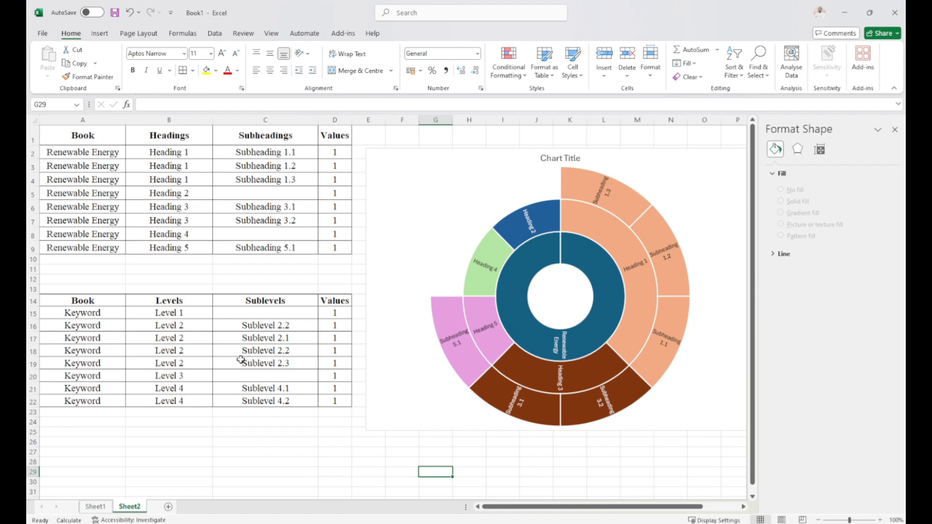
# Clear the Book header and all Renewable Energy entries from cells A1:A9.
pyautogui.click(71, 300)
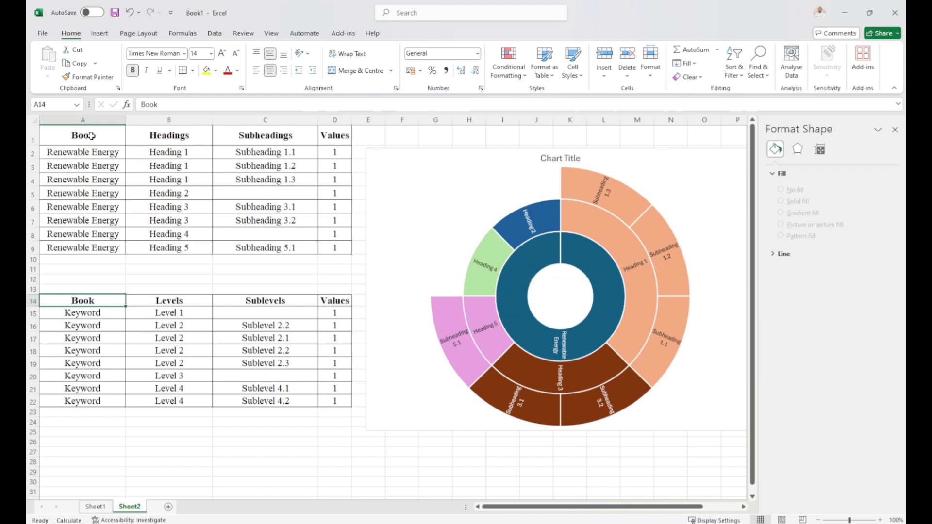
pyautogui.moveTo(83, 135); pyautogui.dragTo(94, 249)
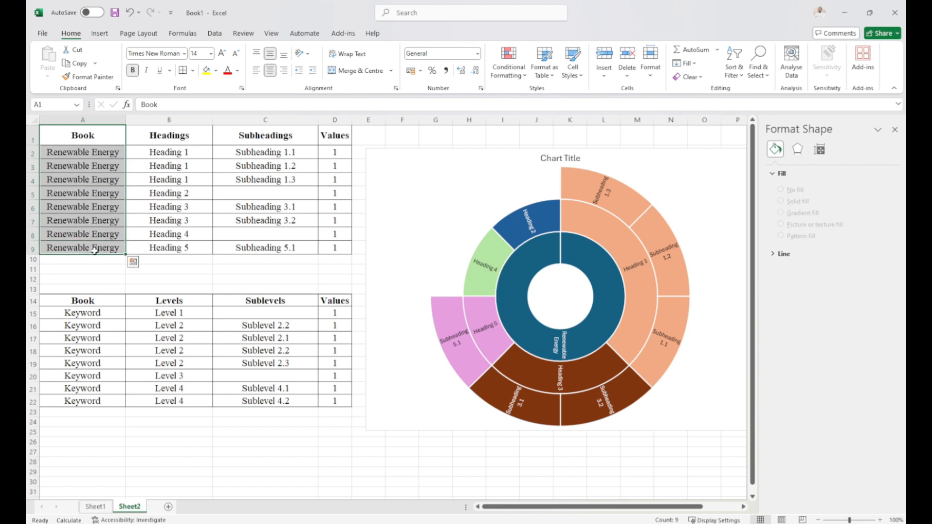
pyautogui.press('Delete')
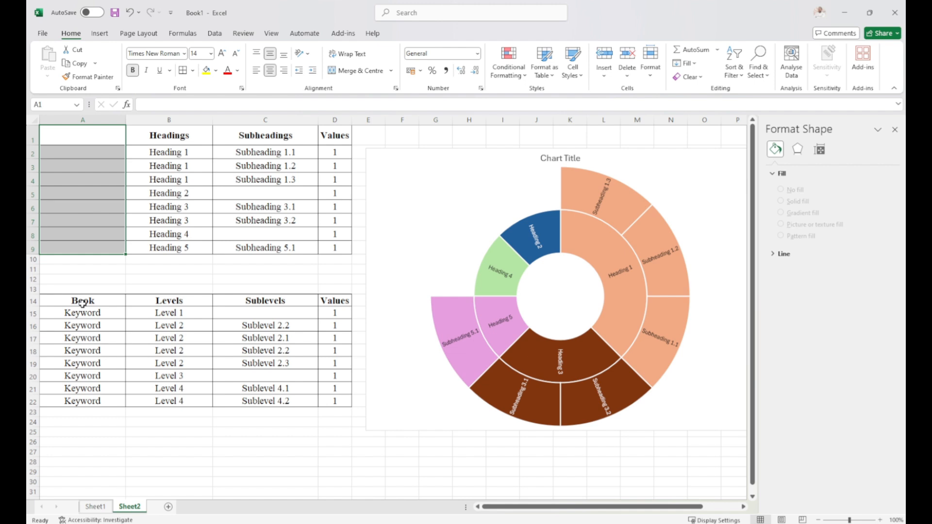
# Insert a sunburst chart based on the Keyword table in A14:D22.
pyautogui.moveTo(82, 302); pyautogui.dragTo(335, 404)
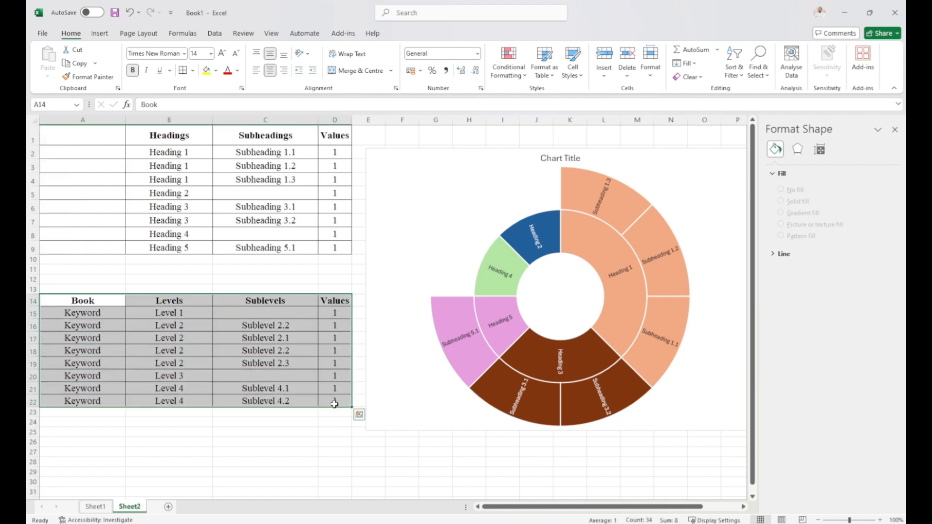
pyautogui.click(102, 35)
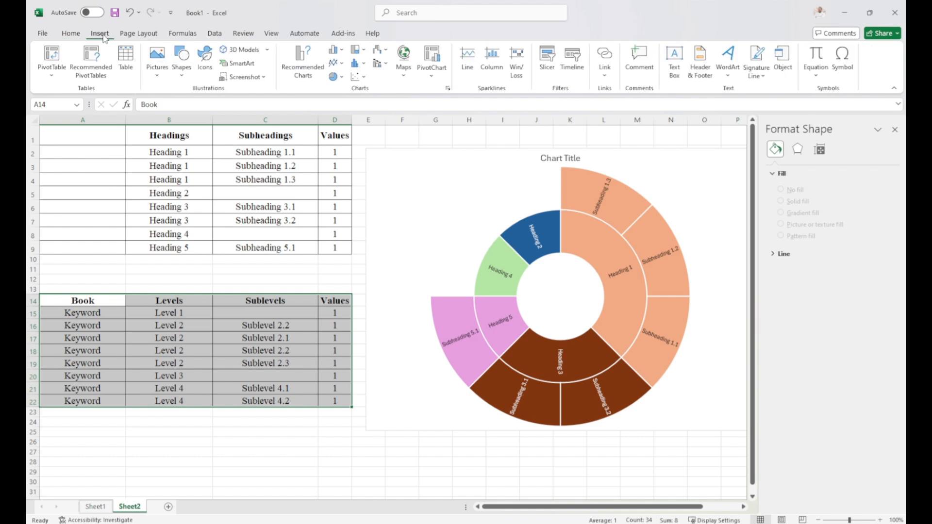
pyautogui.click(342, 79)
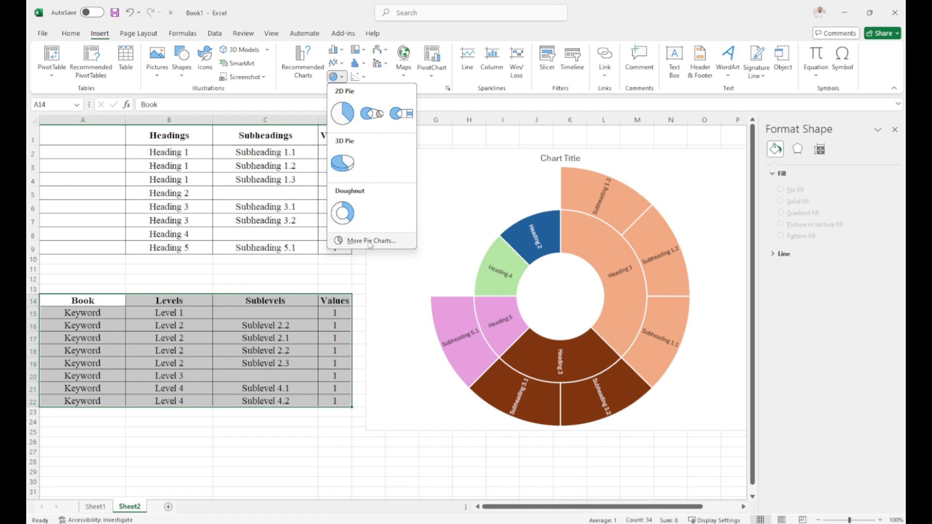
pyautogui.click(368, 241)
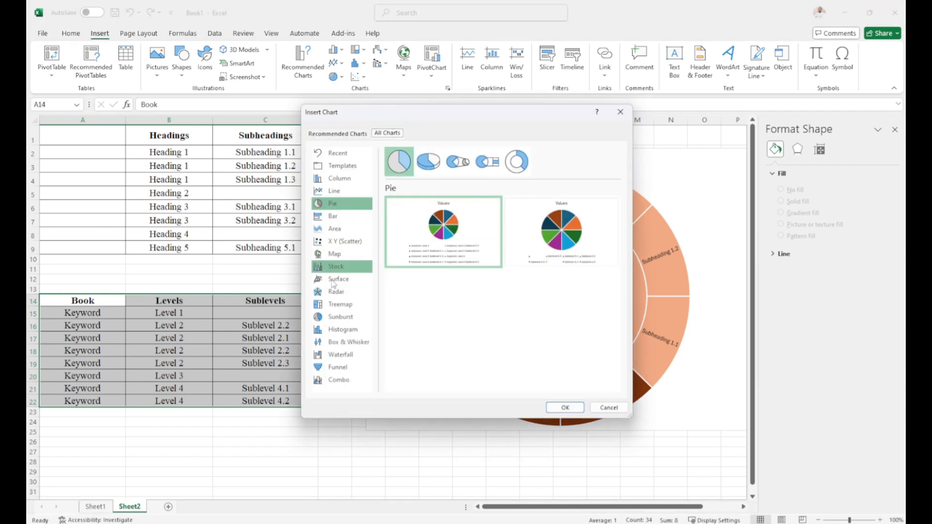
pyautogui.click(335, 317)
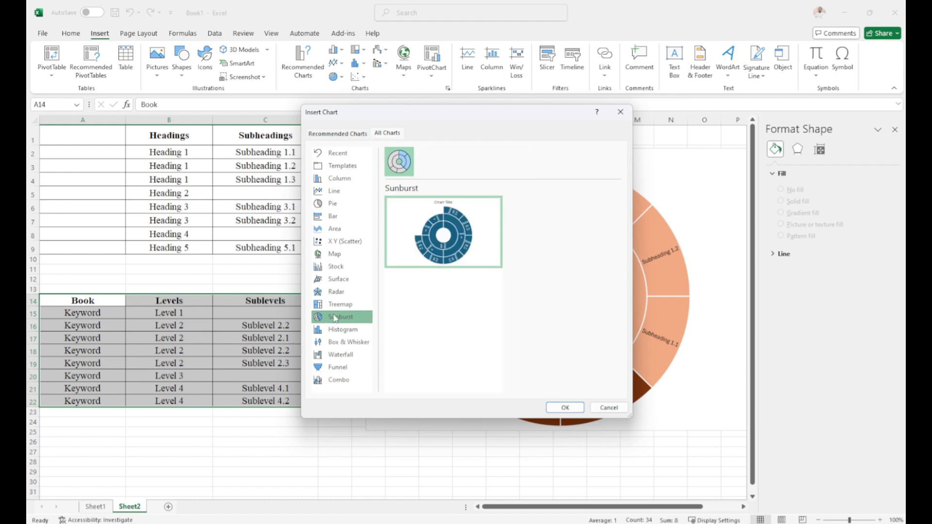
pyautogui.click(564, 408)
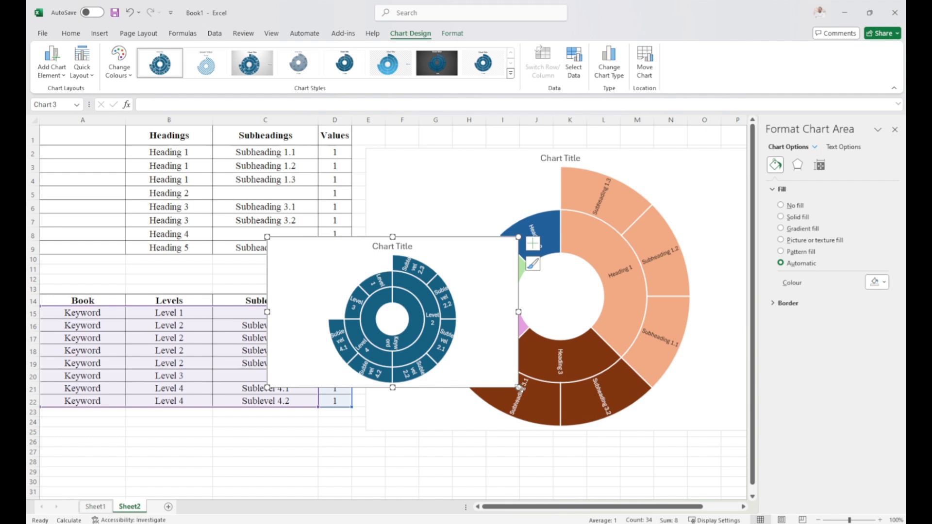
# Enlarge the Keyword sunburst chart and move it beside the tables, over the earlier chart.
pyautogui.moveTo(518, 387); pyautogui.dragTo(627, 500)
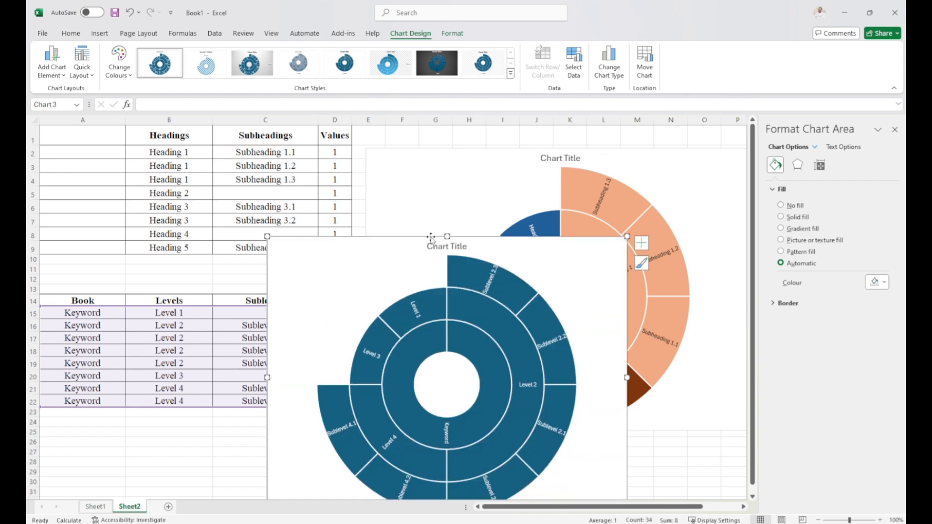
pyautogui.moveTo(431, 238); pyautogui.dragTo(518, 149)
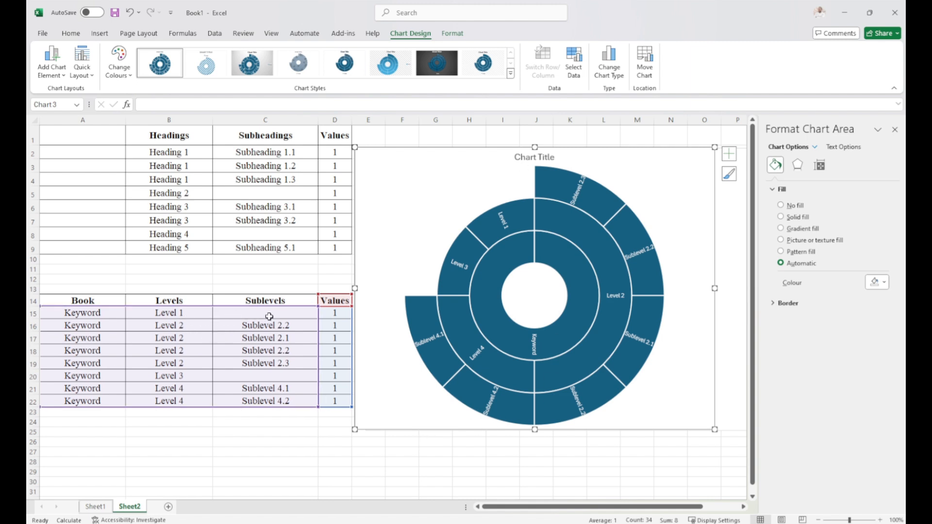
# Give the Level 1 segment of the Keyword sunburst chart a solid orange fill.
pyautogui.click(506, 217)
pyautogui.click(505, 217)
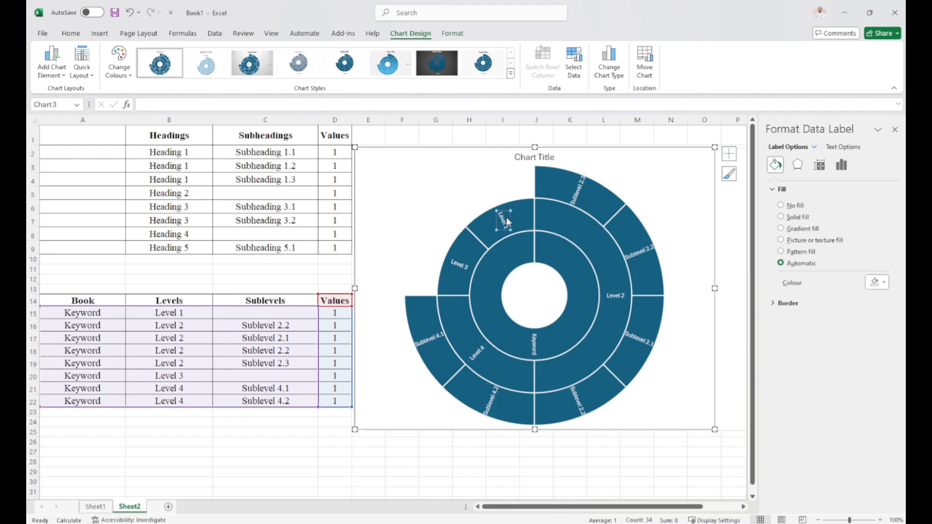
pyautogui.click(523, 219)
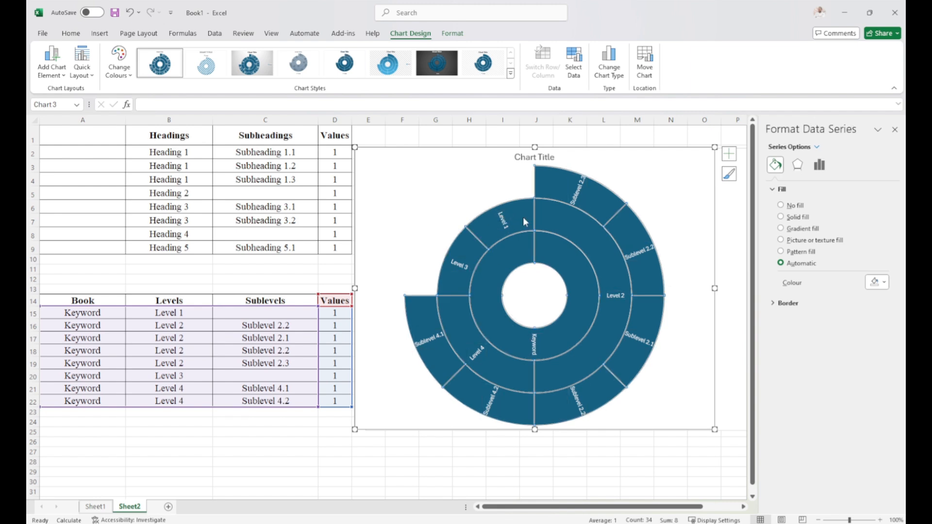
pyautogui.click(523, 218)
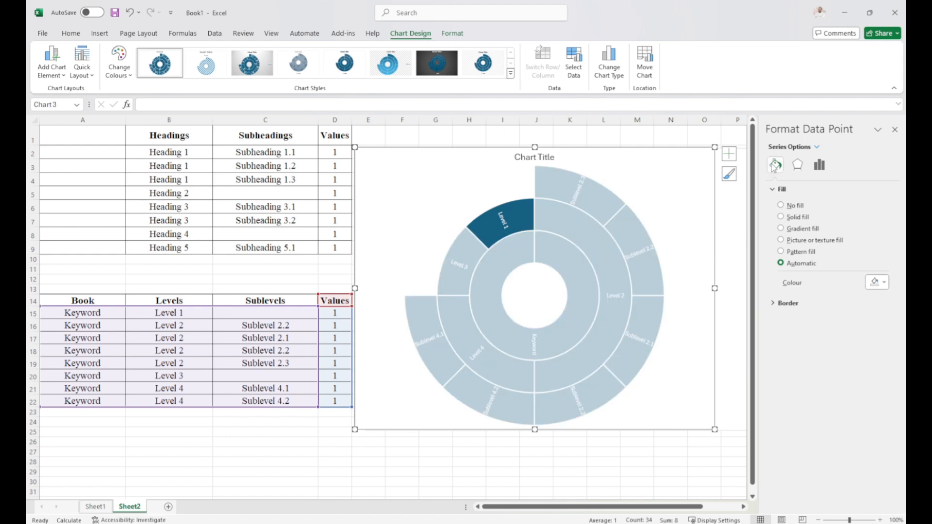
pyautogui.click(883, 283)
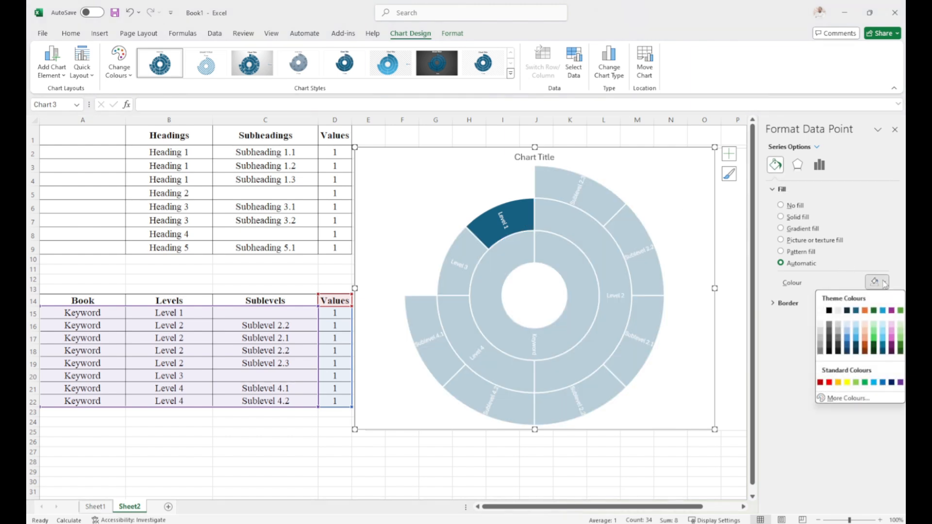
pyautogui.click(866, 311)
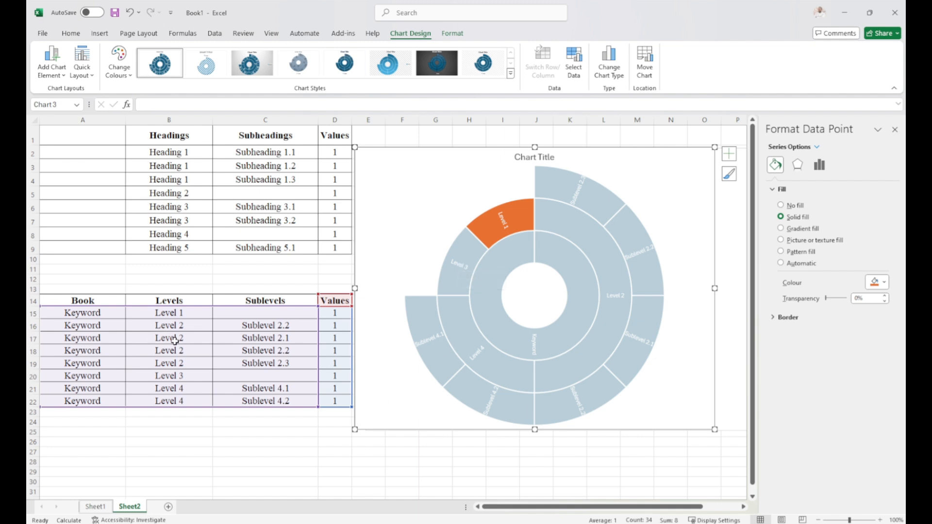
pyautogui.click(442, 309)
pyautogui.click(590, 443)
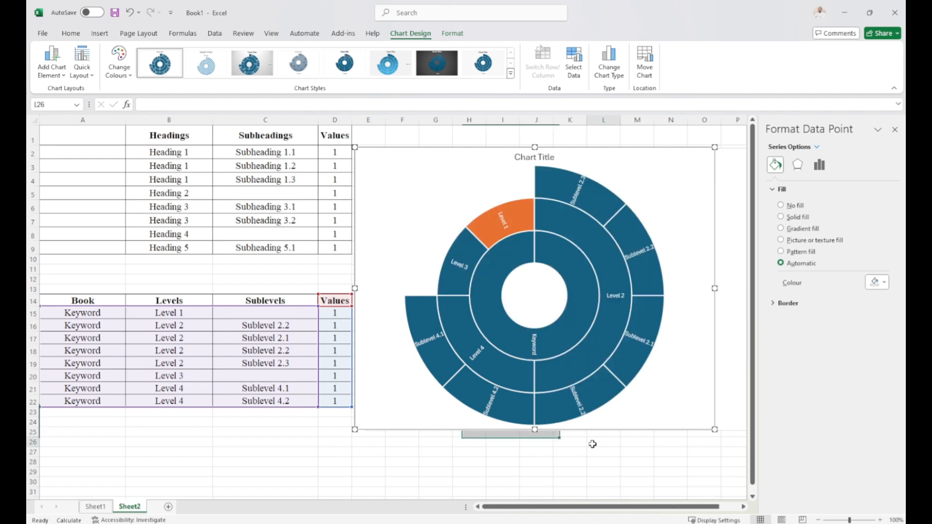
# Fill the Level 2 segment and all its sublevels with solid dark purple.
pyautogui.click(606, 319)
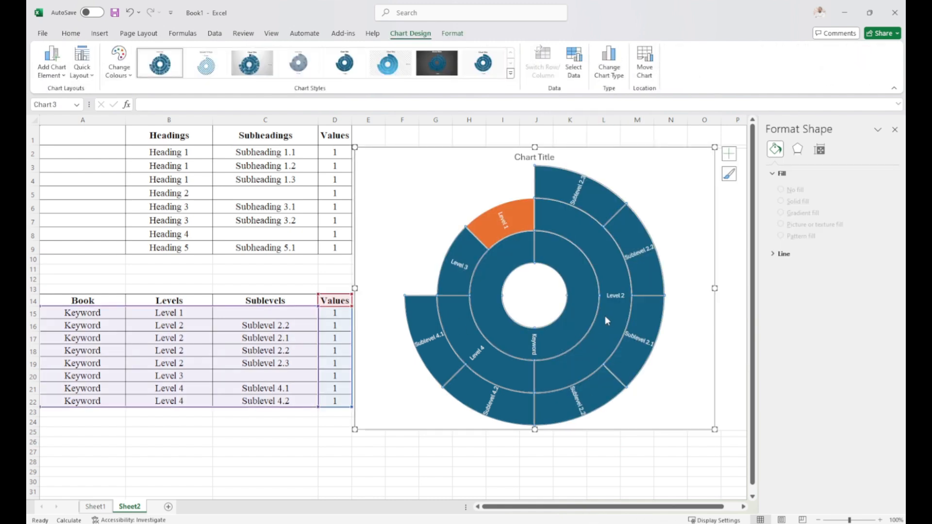
pyautogui.click(604, 316)
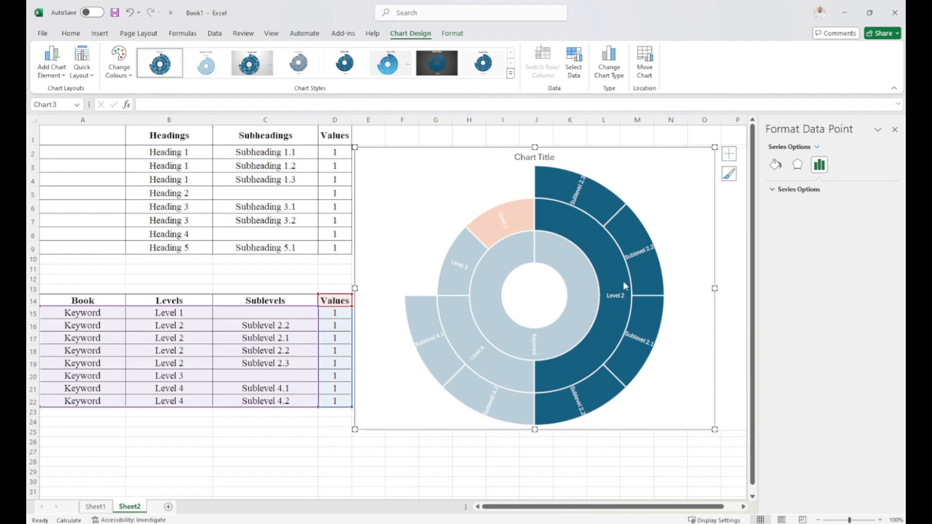
pyautogui.click(598, 386)
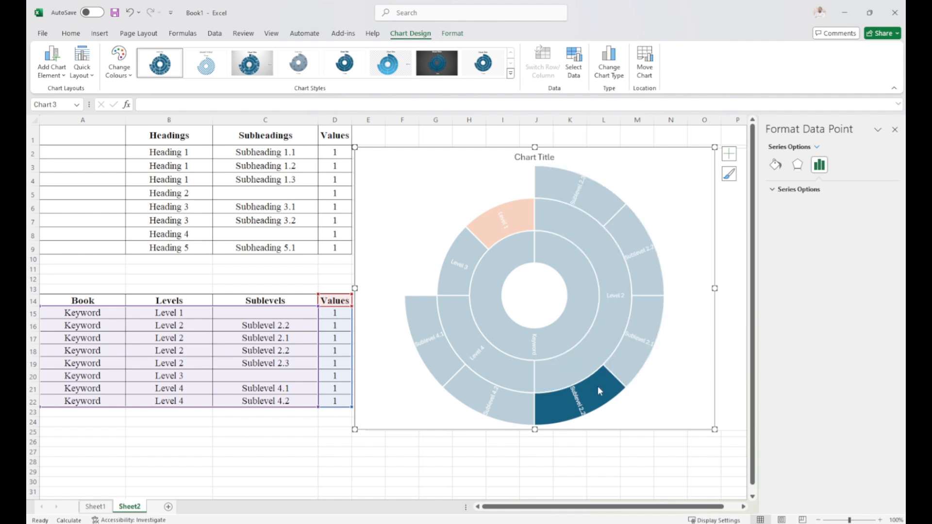
pyautogui.click(613, 302)
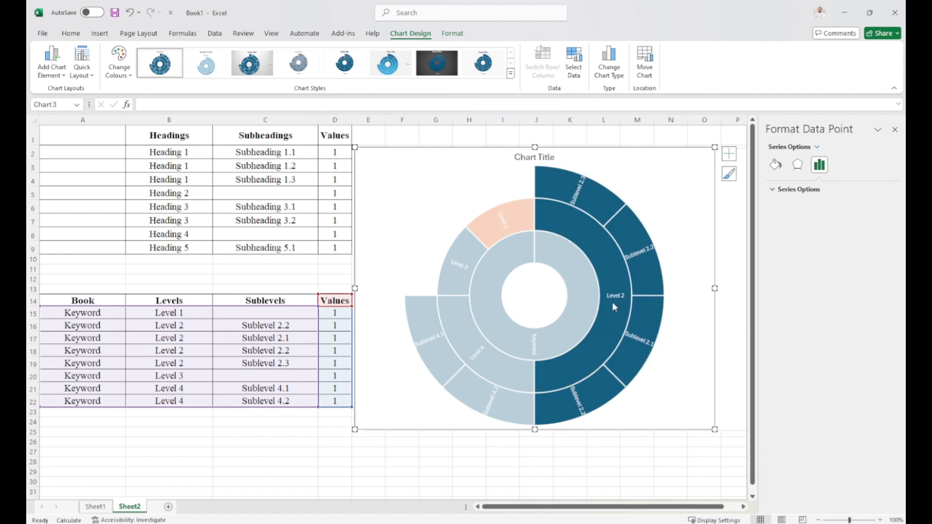
pyautogui.click(612, 302)
pyautogui.click(612, 302)
pyautogui.click(775, 165)
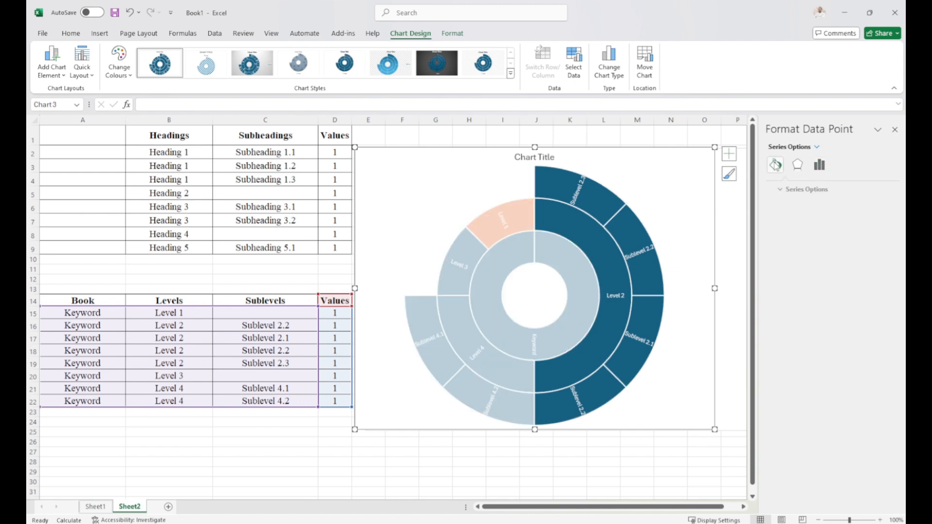
pyautogui.click(882, 282)
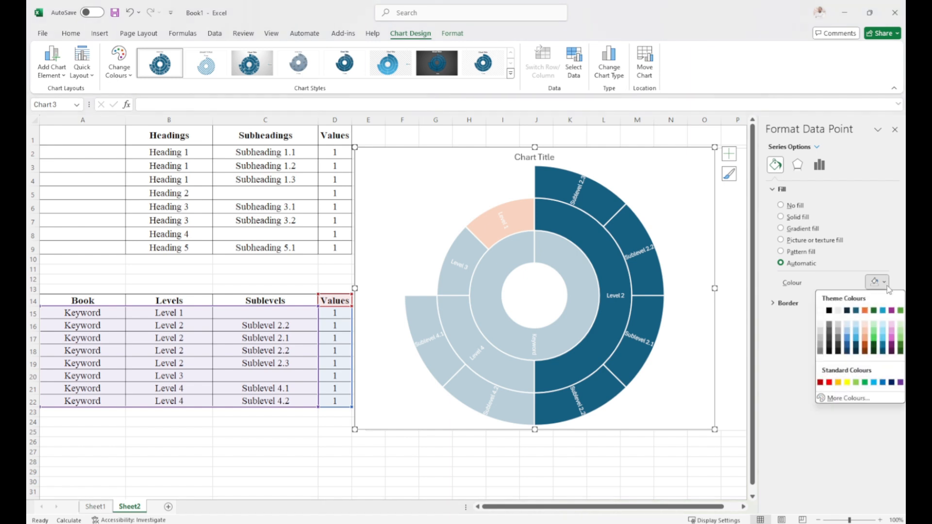
pyautogui.click(891, 348)
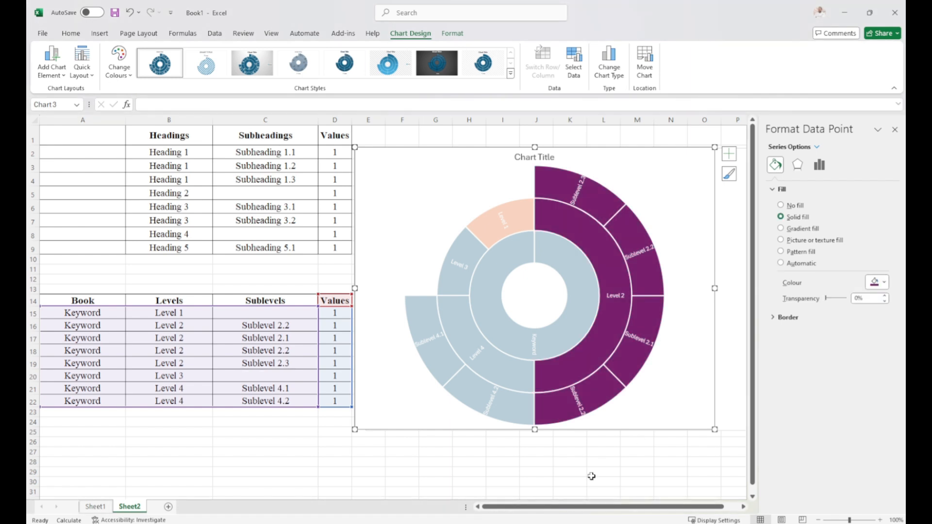
pyautogui.click(549, 472)
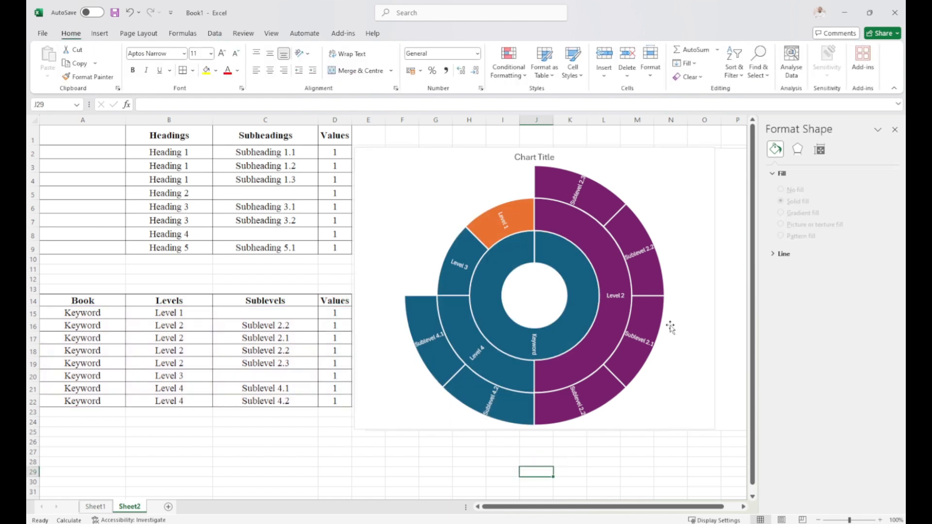
# Highlight each Level 2 sublevel segment of the Keyword sunburst chart in turn to examine it individually.
pyautogui.click(580, 190)
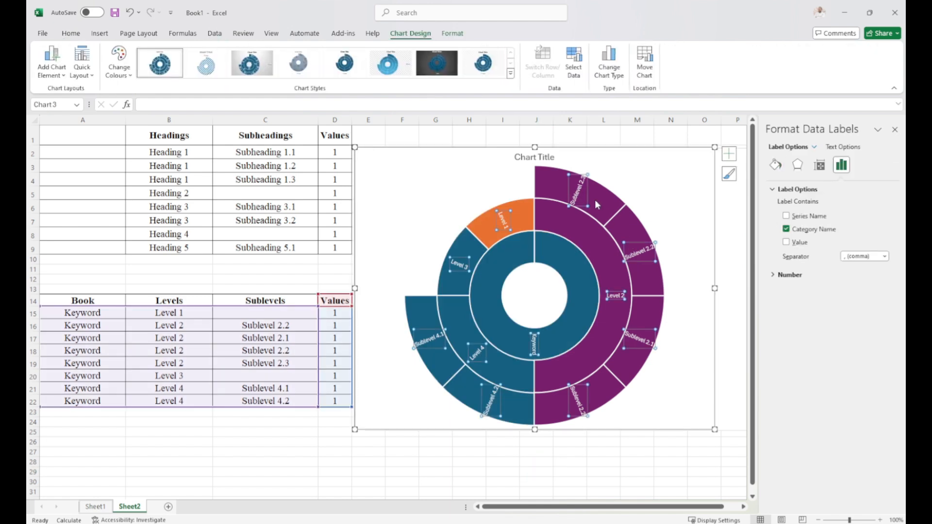
pyautogui.click(607, 203)
pyautogui.click(607, 203)
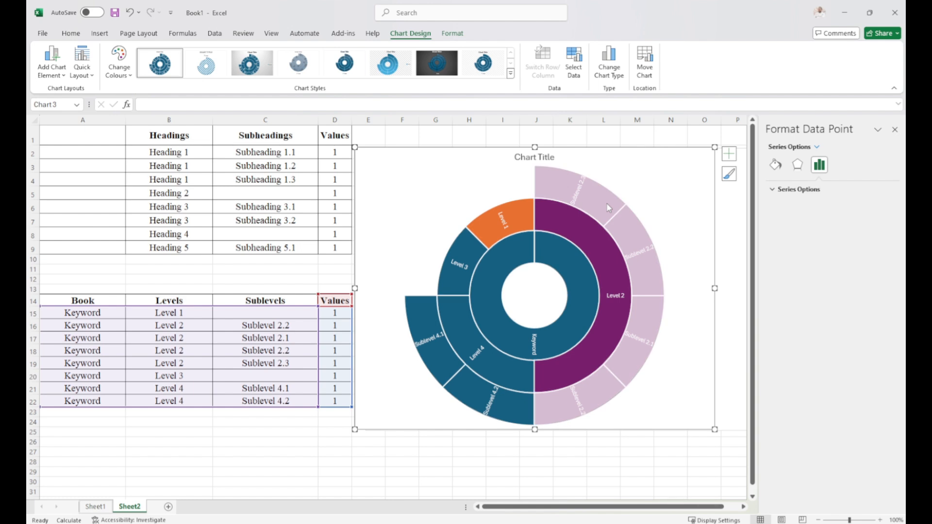
pyautogui.click(607, 204)
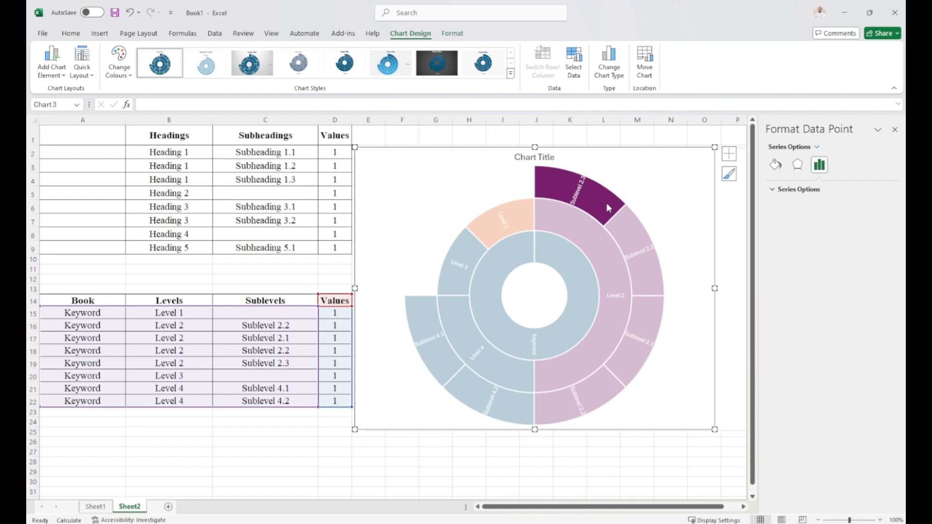
pyautogui.click(629, 232)
pyautogui.click(632, 318)
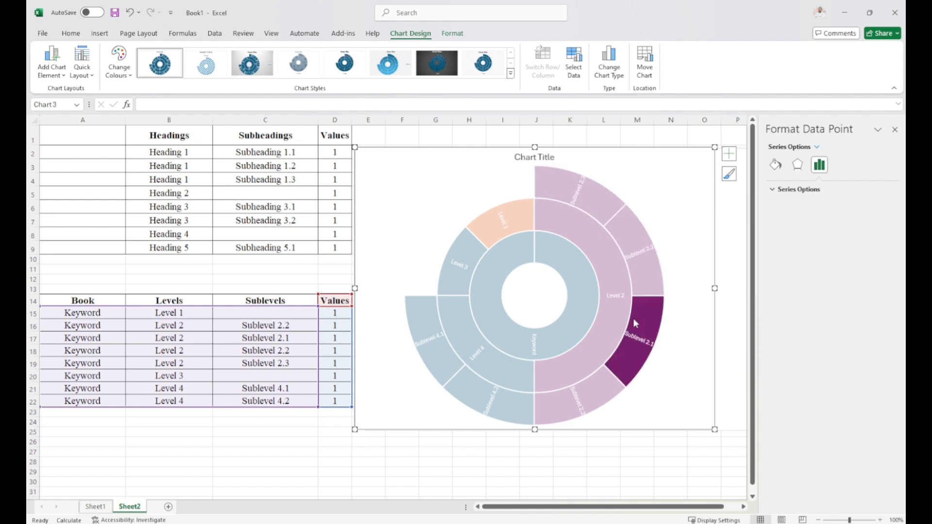
pyautogui.click(607, 391)
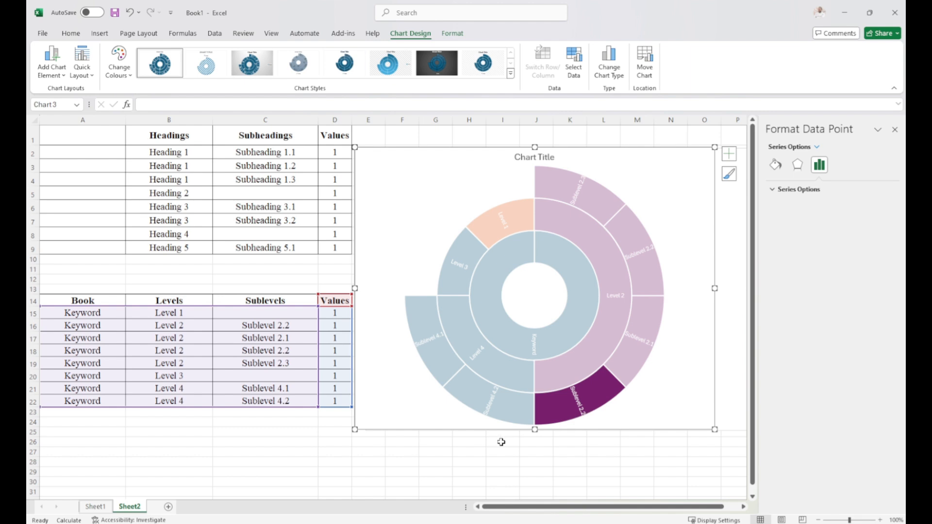
pyautogui.click(500, 462)
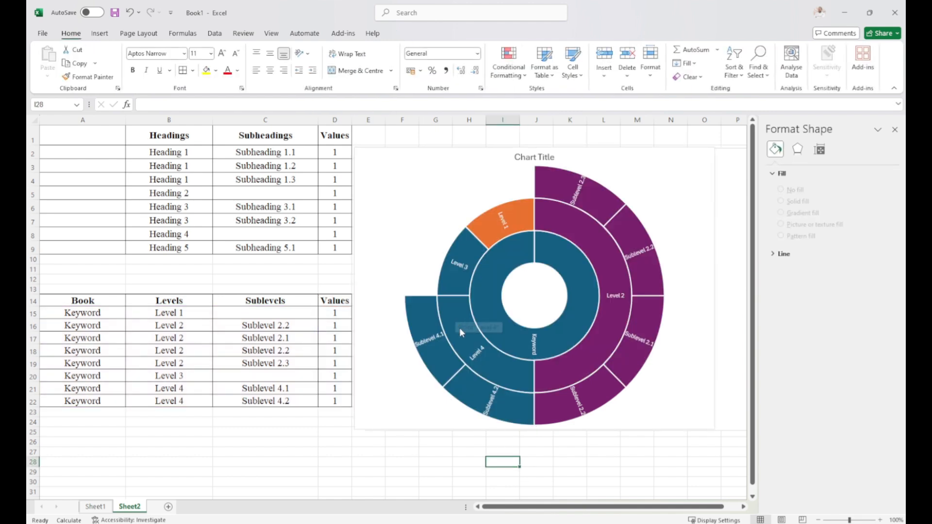
# Fill the Level 4 segment and both its sublevels in the Keyword sunburst chart with solid bright green.
pyautogui.click(502, 370)
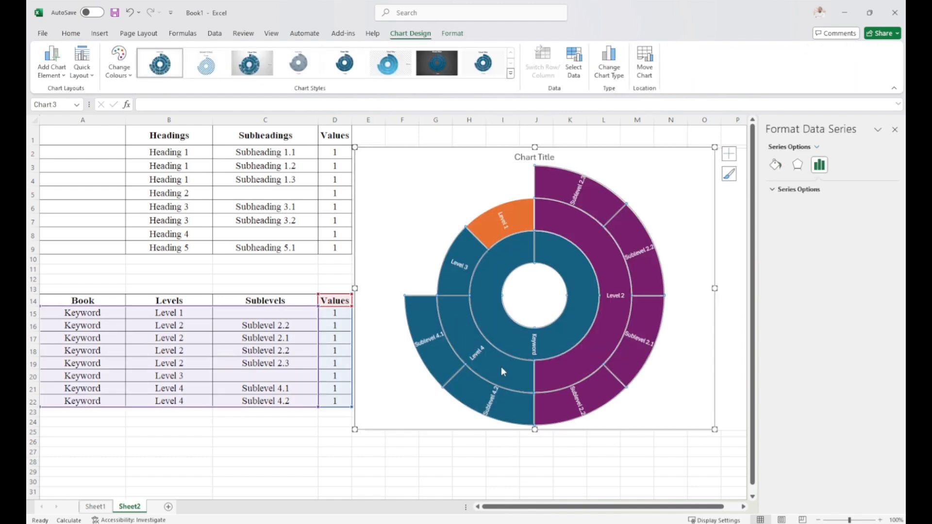
pyautogui.click(502, 370)
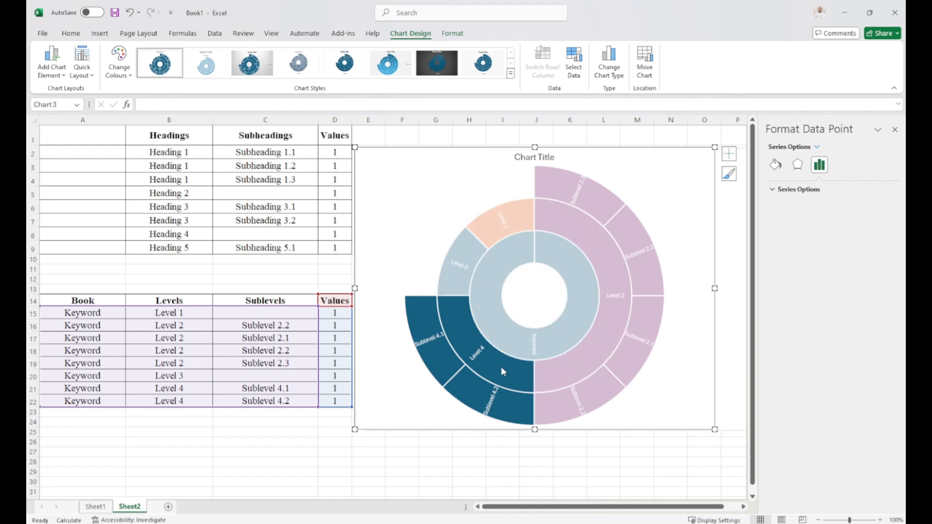
pyautogui.click(775, 165)
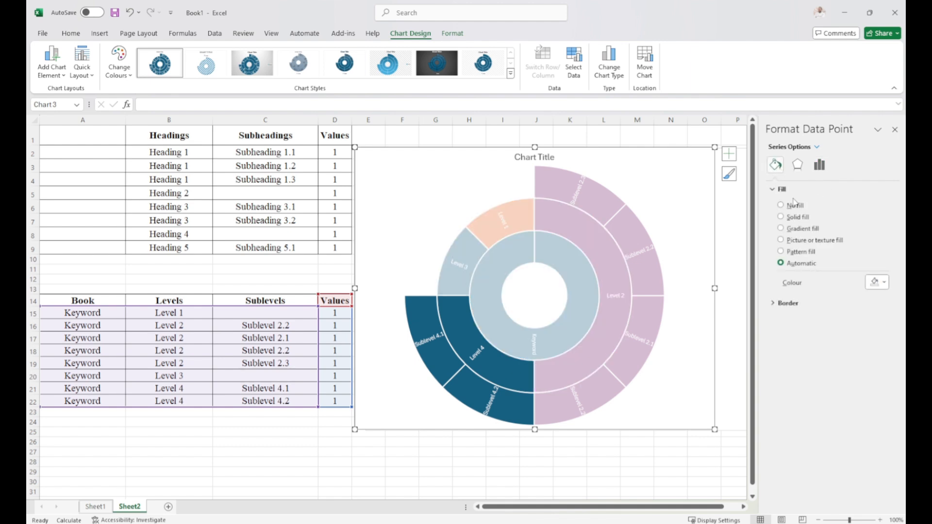
pyautogui.click(876, 283)
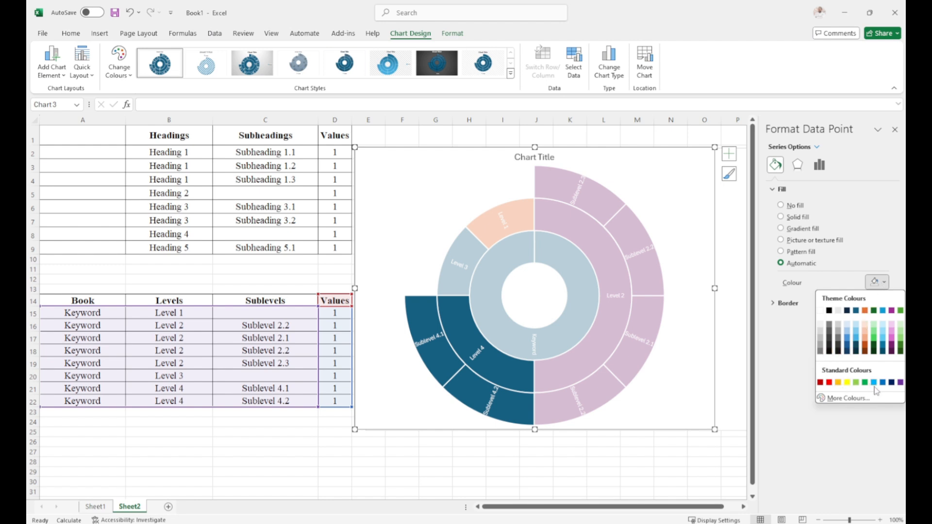
pyautogui.click(875, 343)
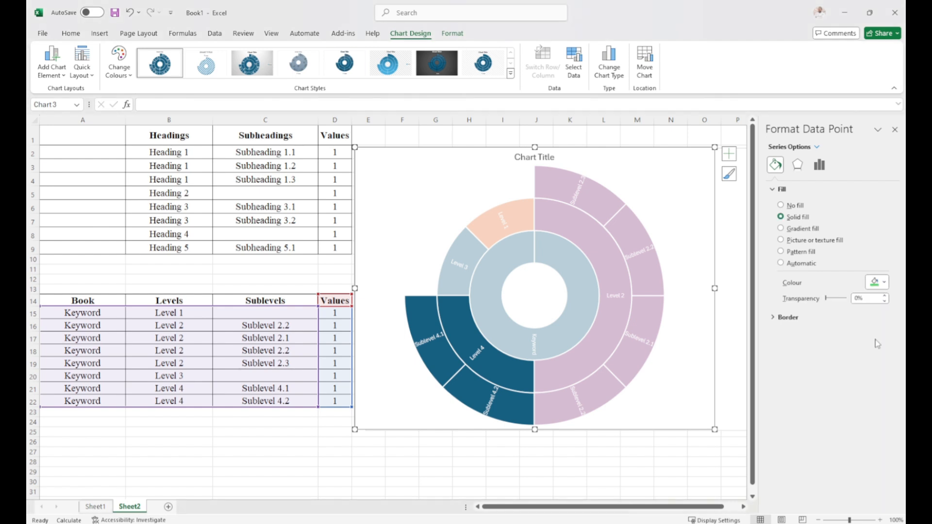
pyautogui.click(550, 461)
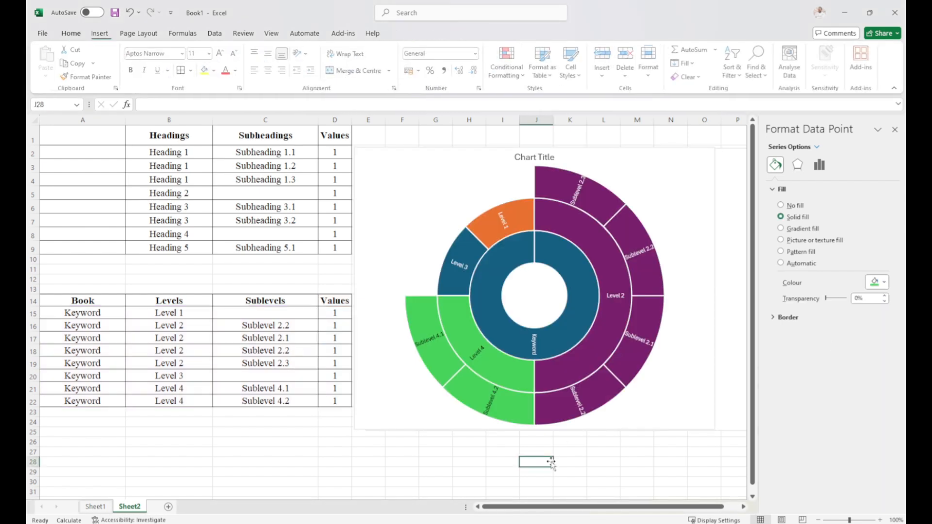
# Give the Level 3 segment of the Keyword sunburst chart a solid light blue fill.
pyautogui.click(461, 250)
pyautogui.click(461, 249)
pyautogui.click(461, 249)
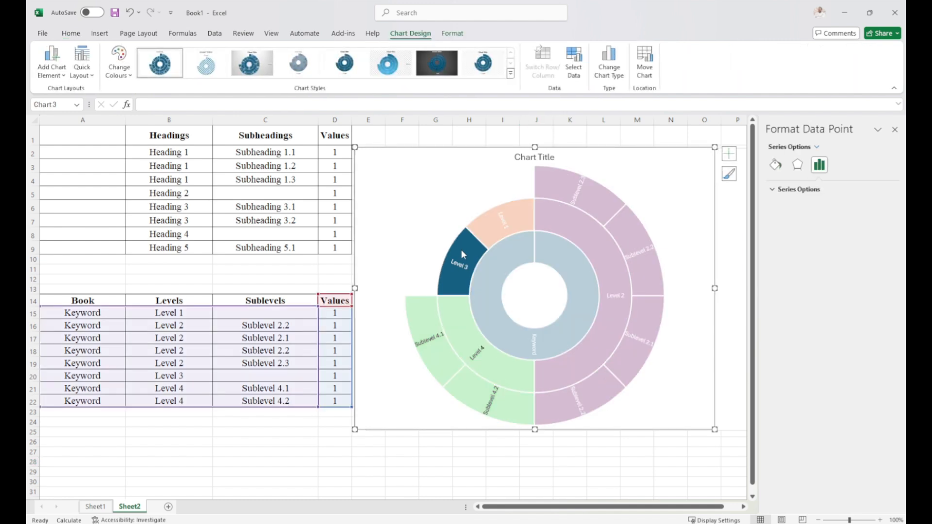
pyautogui.click(775, 164)
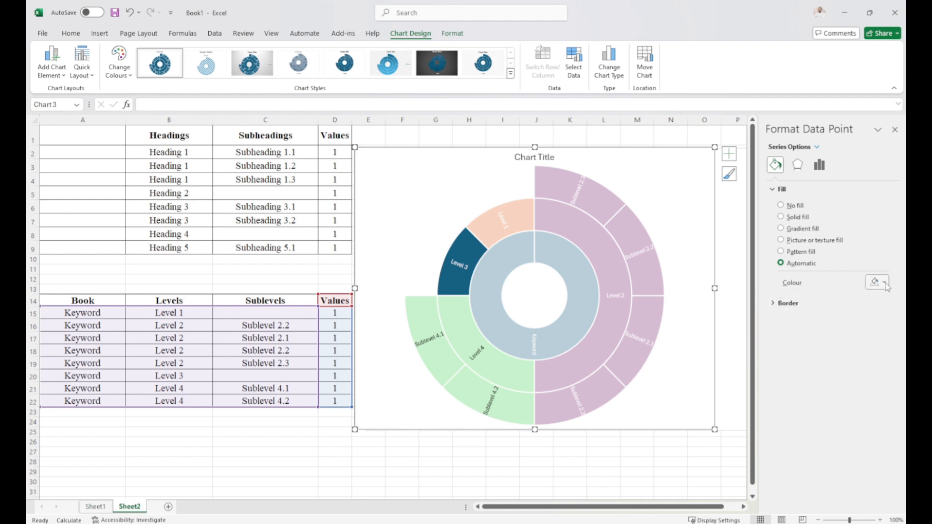
pyautogui.click(884, 283)
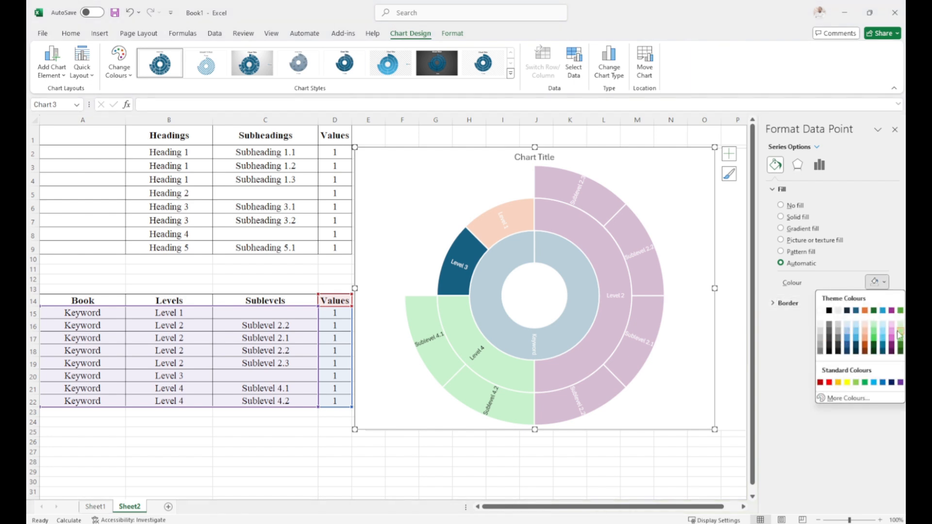
pyautogui.click(850, 341)
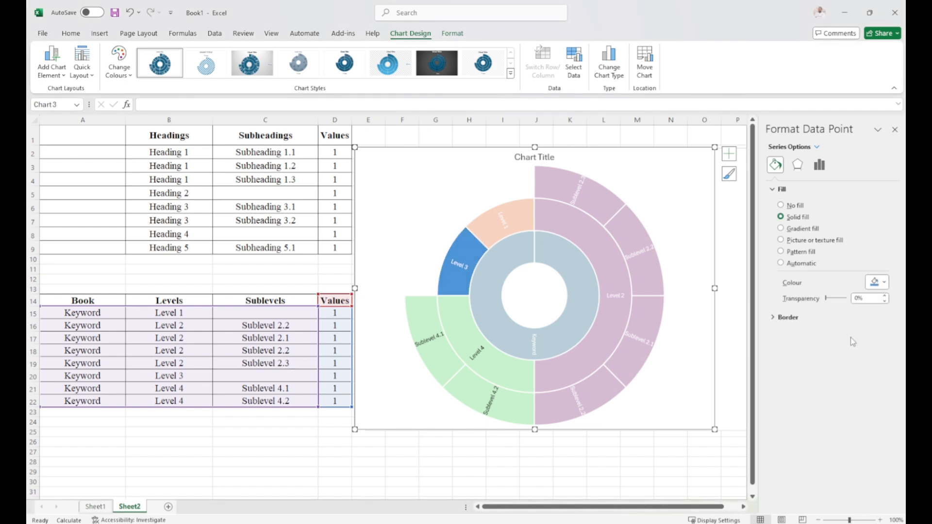
pyautogui.click(643, 461)
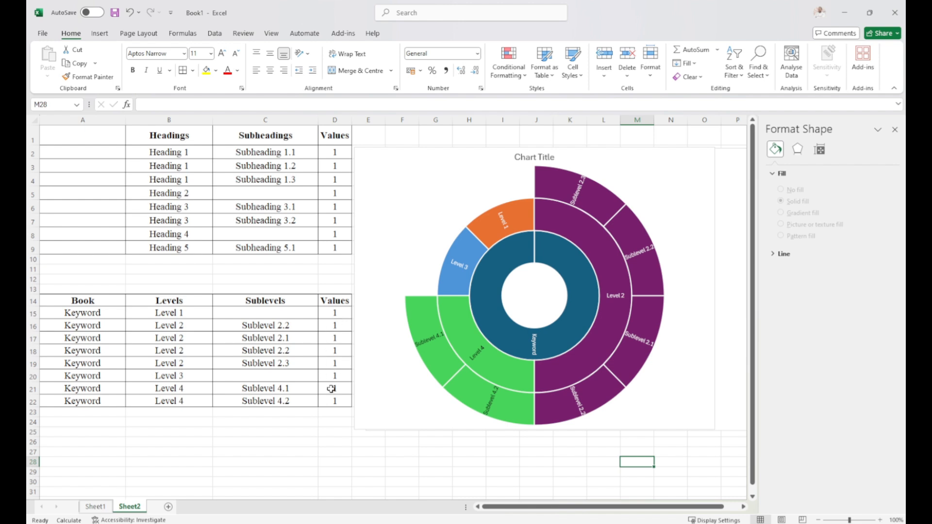
# In the Keyword table, set the Sublevel 2.2 value in D16 to 1.5 and the Sublevel 2.3 value in D19 to 2.
pyautogui.click(335, 327)
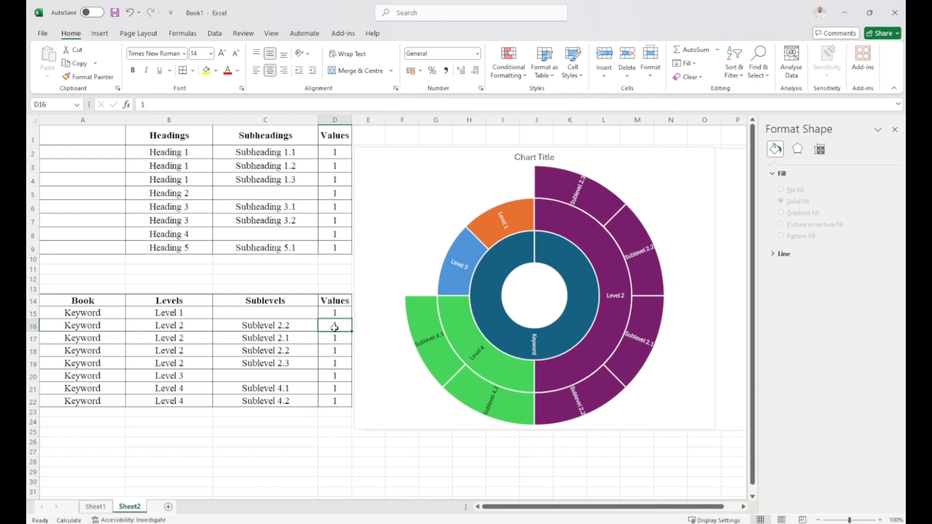
pyautogui.doubleClick(343, 327)
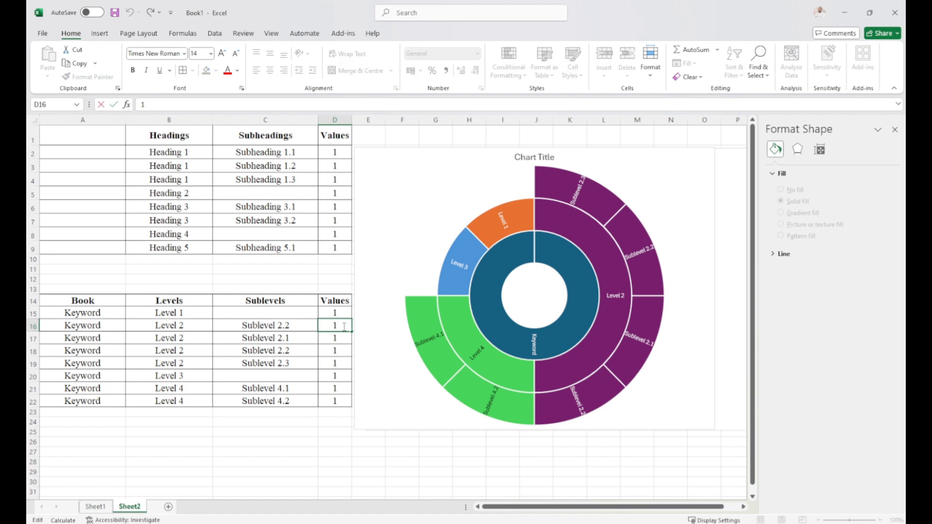
pyautogui.write('.5')
pyautogui.click(336, 336)
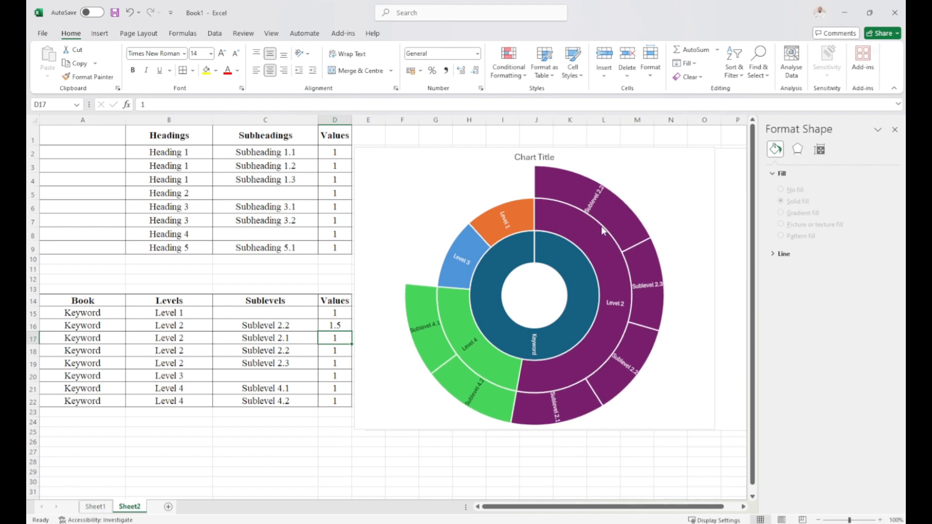
pyautogui.click(335, 362)
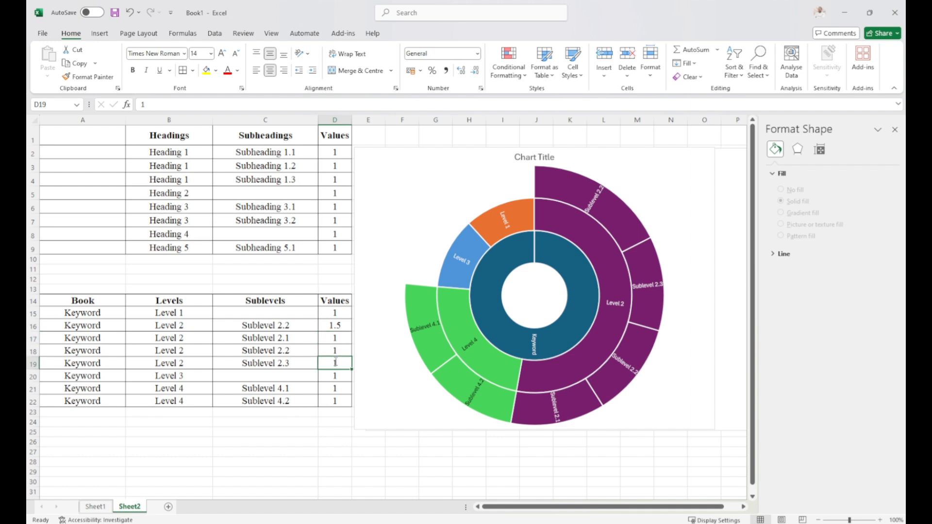
pyautogui.write('2')
pyautogui.click(335, 387)
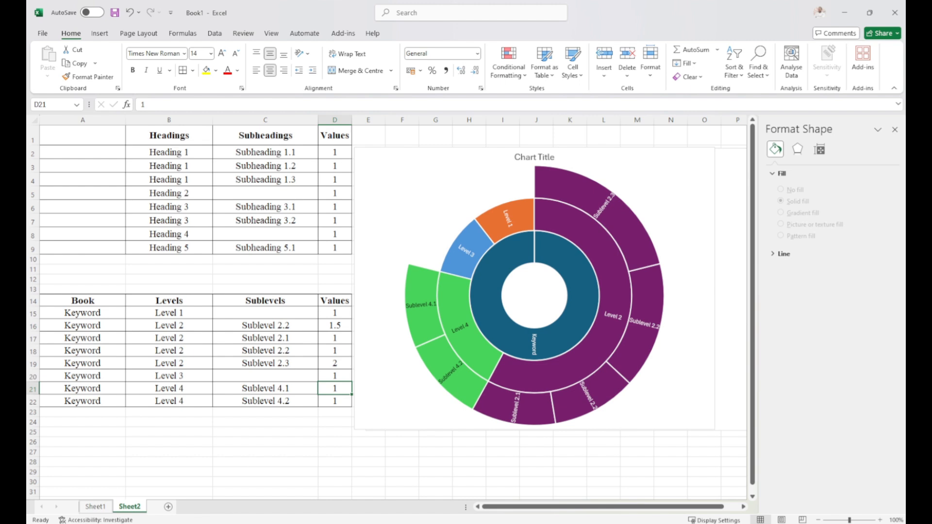
# Insert a sunburst chart on Sheet1 based on the Department, Team, Sub-Team and Employees data in A1:D16.
pyautogui.click(95, 508)
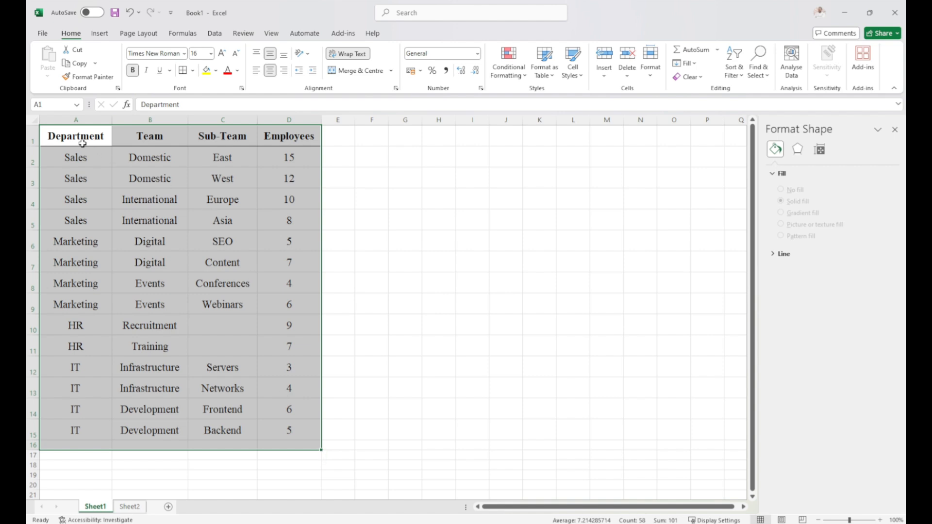
pyautogui.moveTo(78, 140); pyautogui.dragTo(293, 442)
pyautogui.click(100, 34)
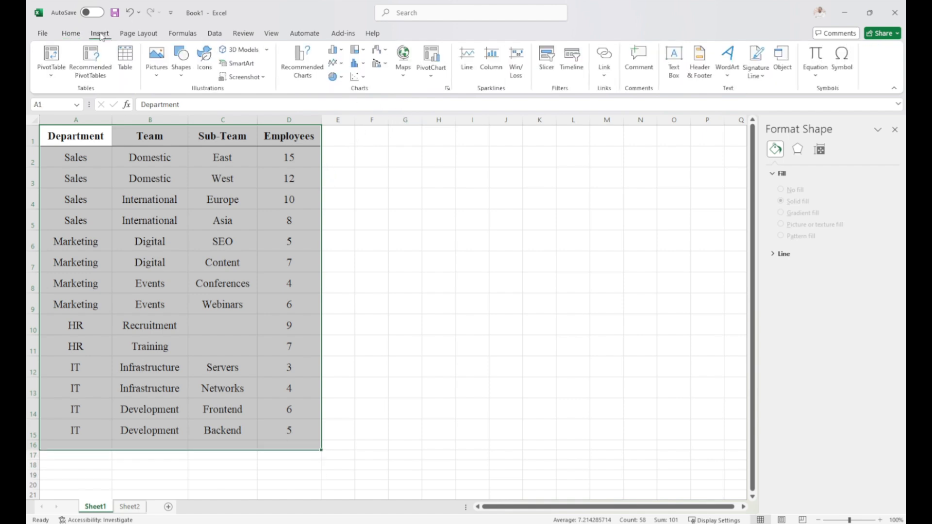
pyautogui.click(365, 77)
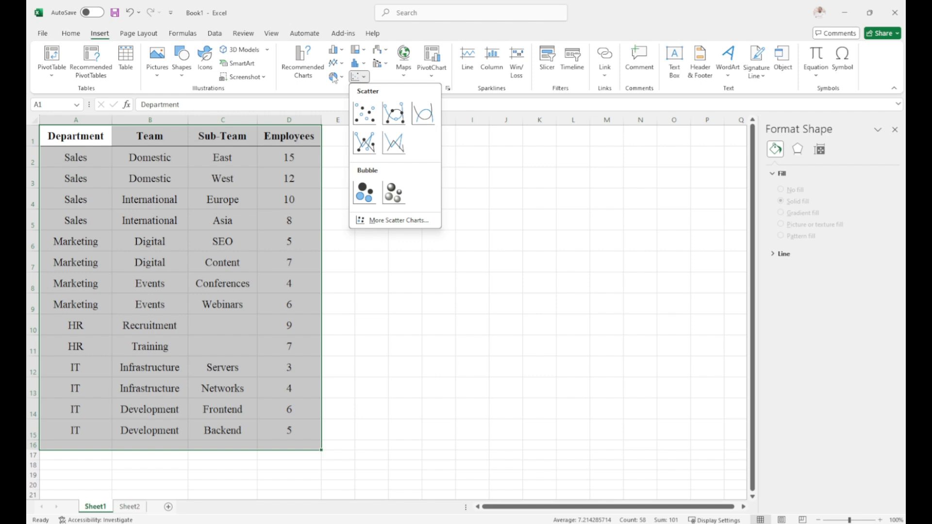
pyautogui.click(376, 221)
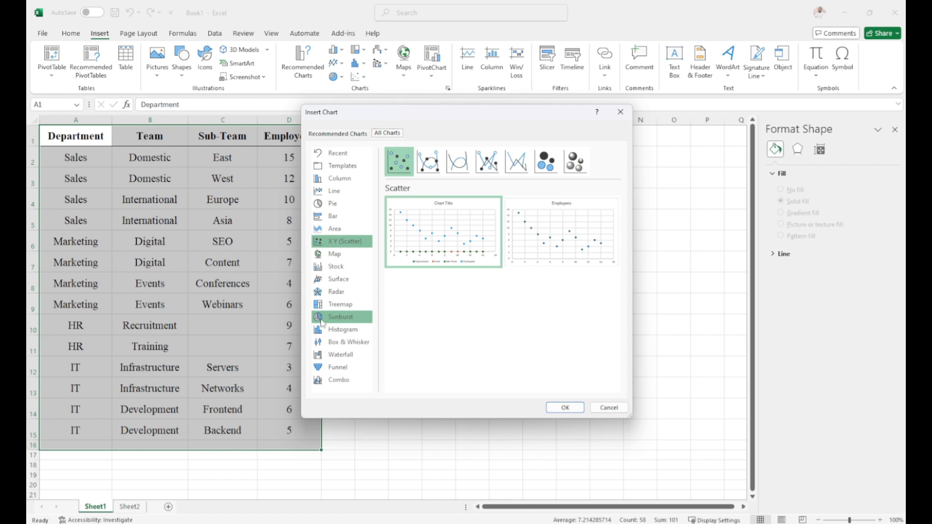
pyautogui.click(332, 319)
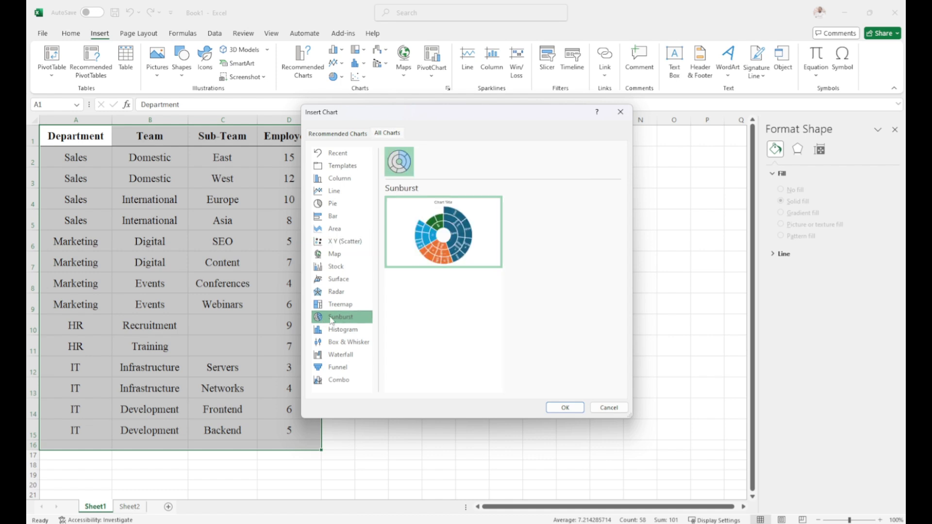
pyautogui.click(563, 408)
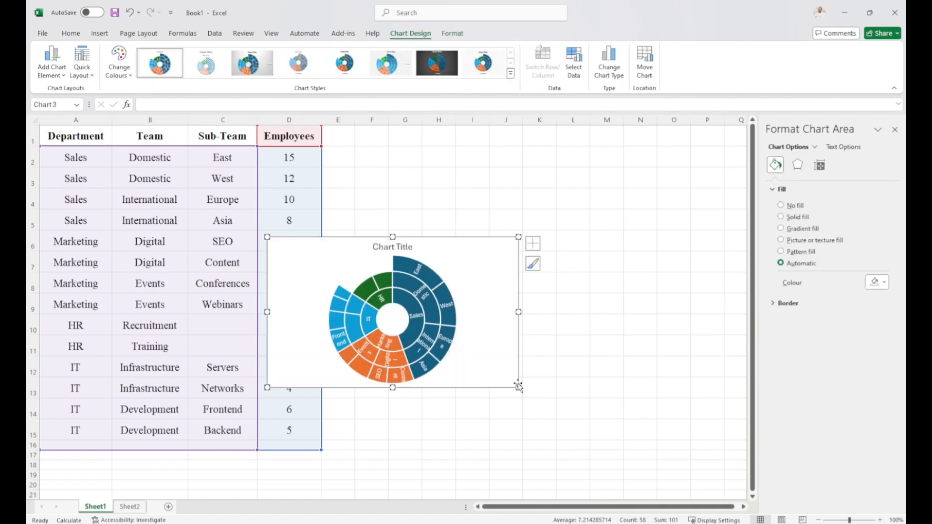
# Enlarge the department sunburst chart and move it beside the table, clear of the Employees column.
pyautogui.moveTo(518, 387); pyautogui.dragTo(619, 497)
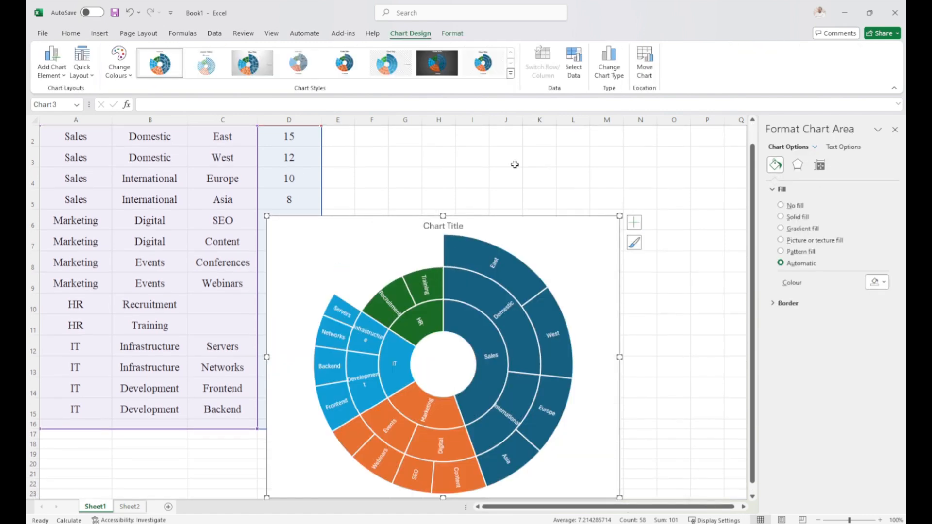
pyautogui.moveTo(523, 220); pyautogui.dragTo(589, 157)
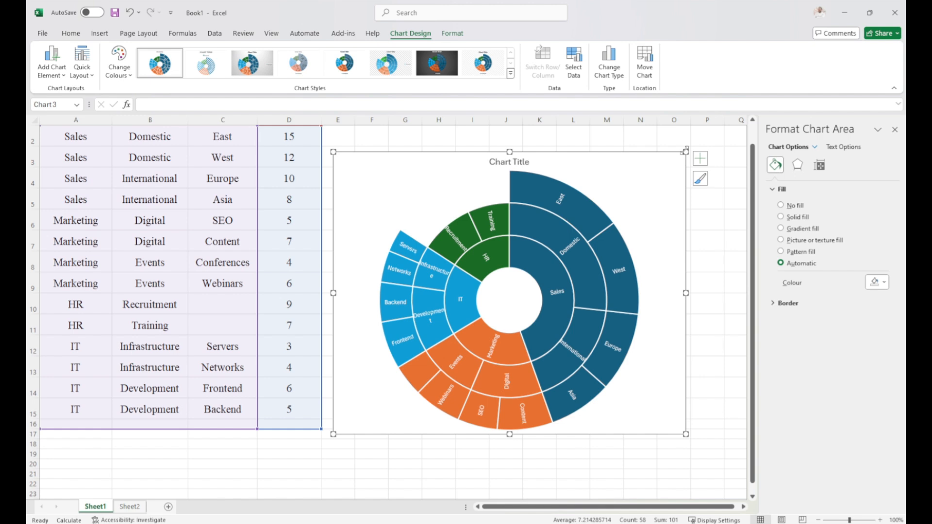
pyautogui.moveTo(684, 153); pyautogui.dragTo(690, 141)
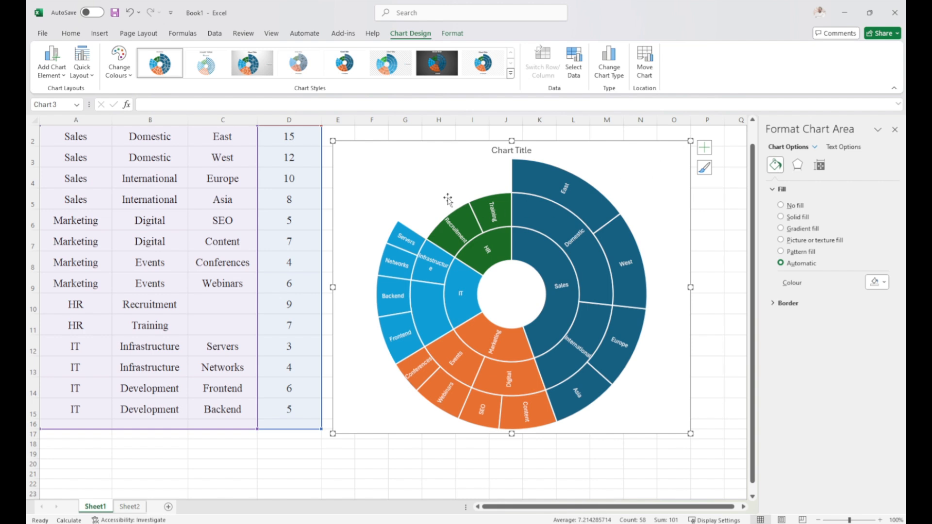
# Highlight the HR, Marketing and Sales branches of the chart in turn and compare them with the Employees column.
pyautogui.click(482, 262)
pyautogui.click(480, 258)
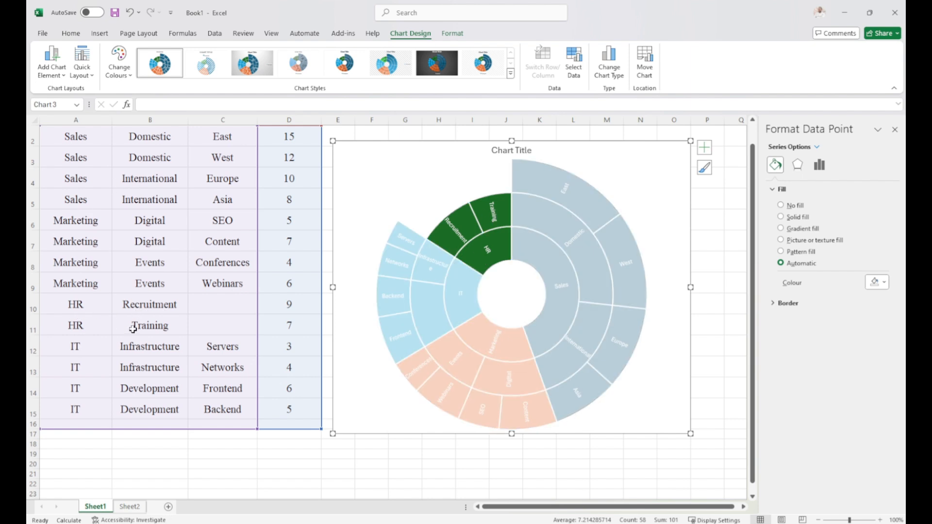
pyautogui.moveTo(493, 213)
pyautogui.scroll(1, 753, 178)
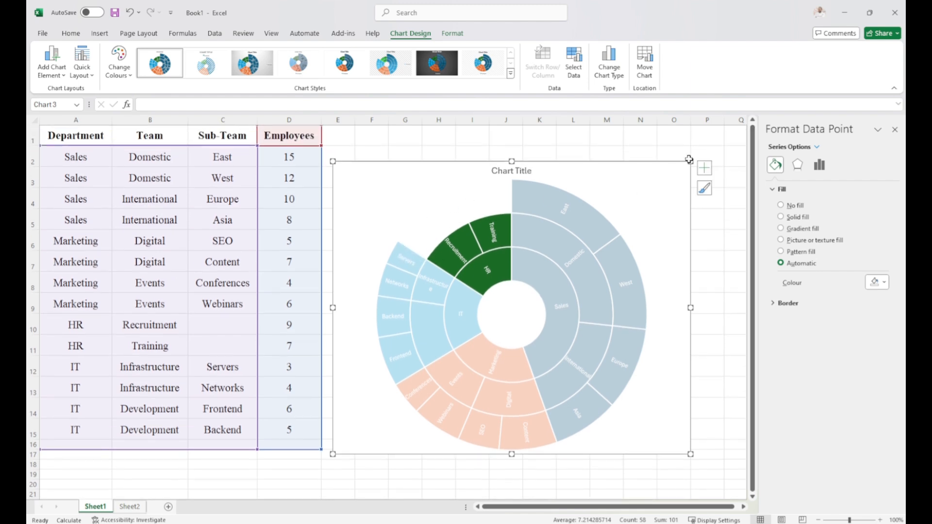
pyautogui.click(489, 359)
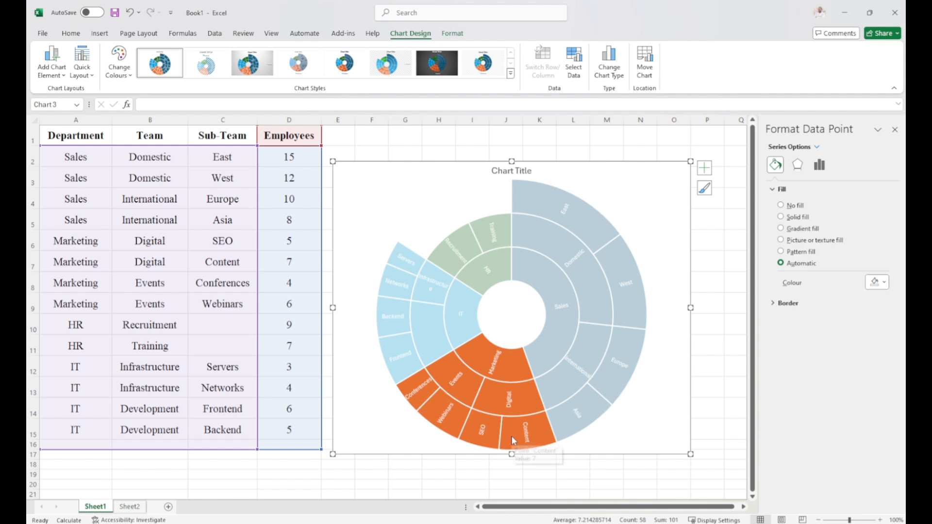
pyautogui.click(568, 344)
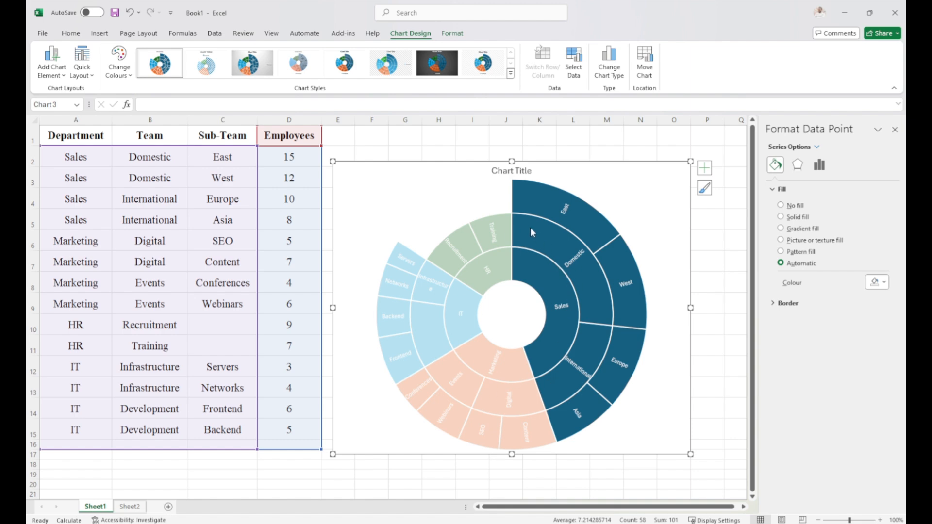
pyautogui.click(479, 145)
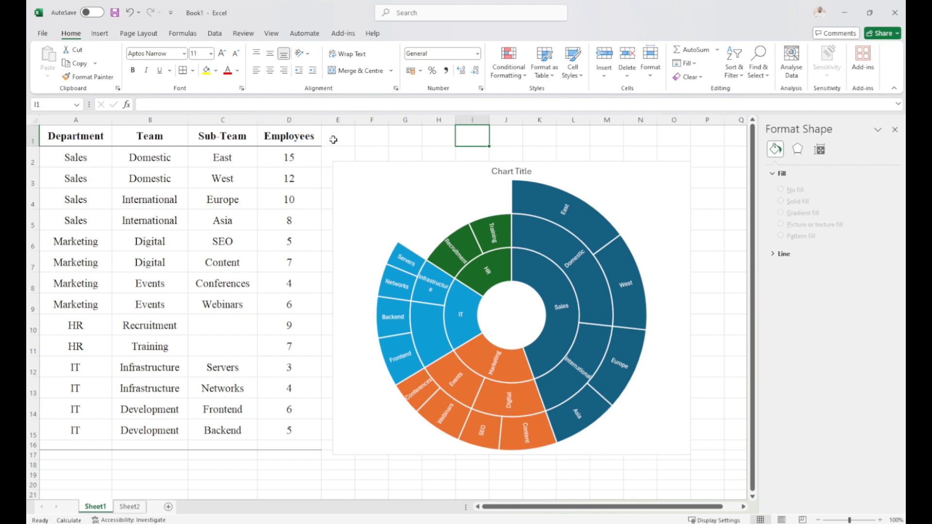
pyautogui.click(291, 118)
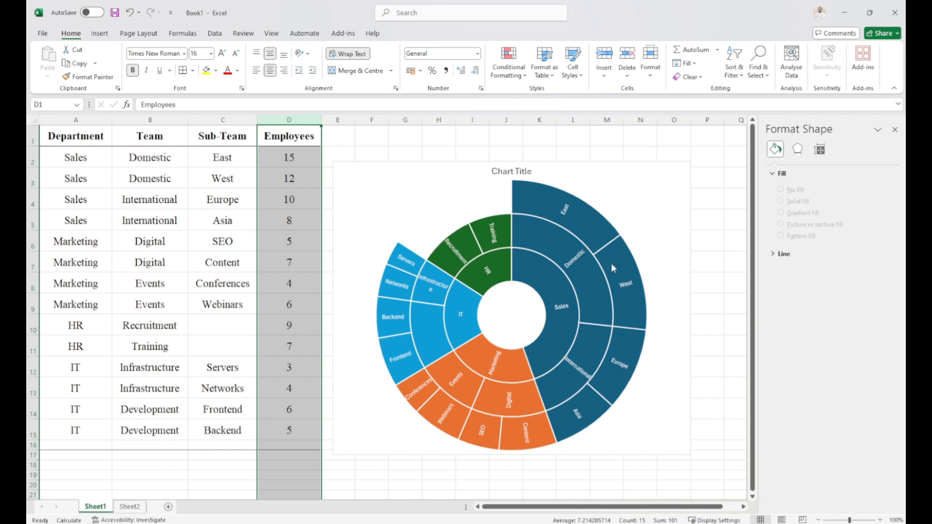
pyautogui.press('Down')
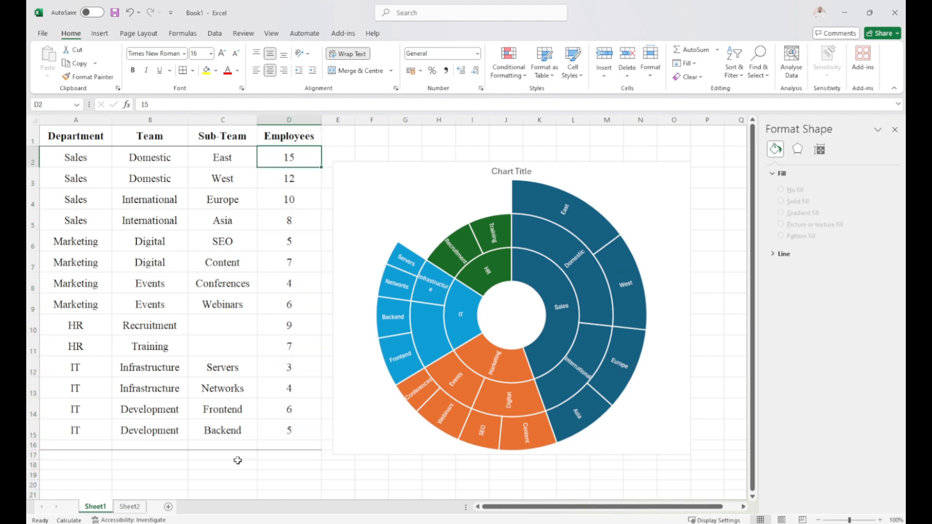